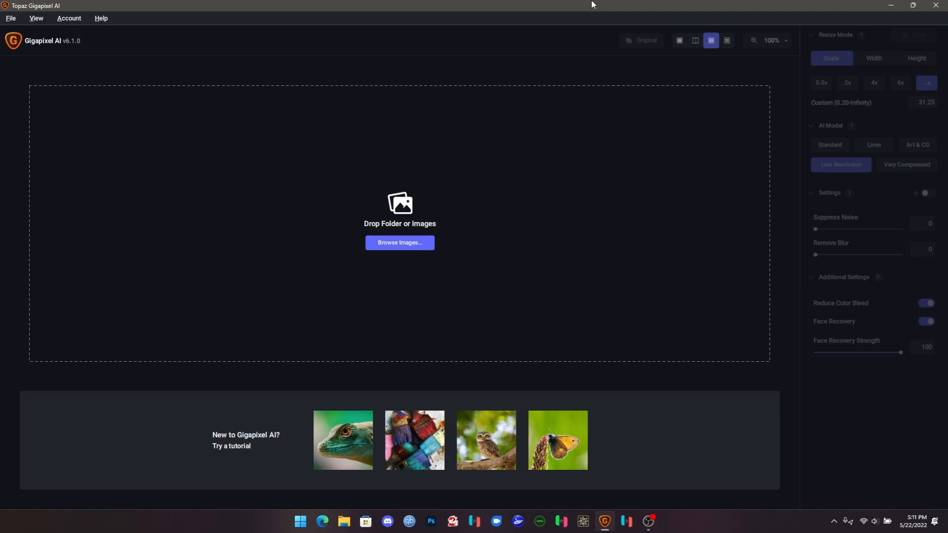
Step: Browse the Camera Roll folder and open the portrait communityIcon_wshh94s88e951.png
left_click(416, 243)
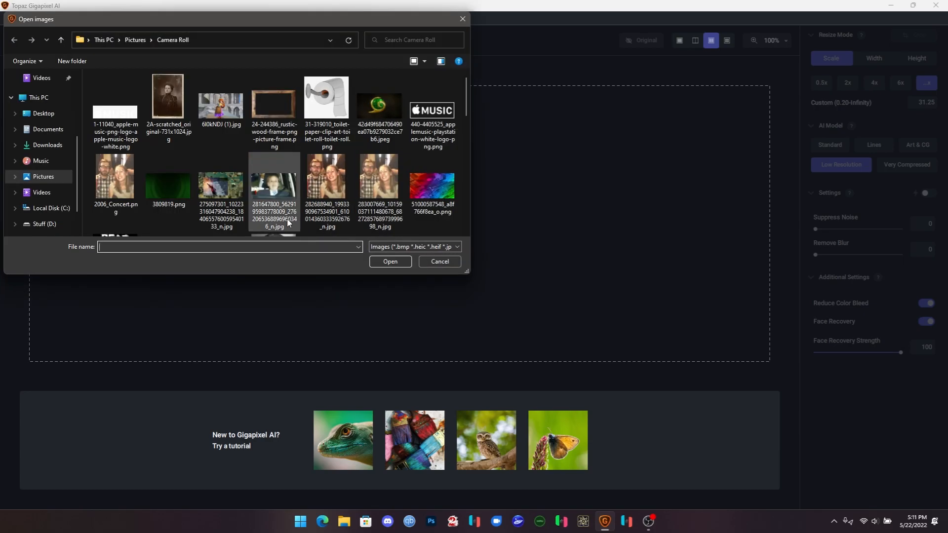
scroll(268, 205, "down", 1)
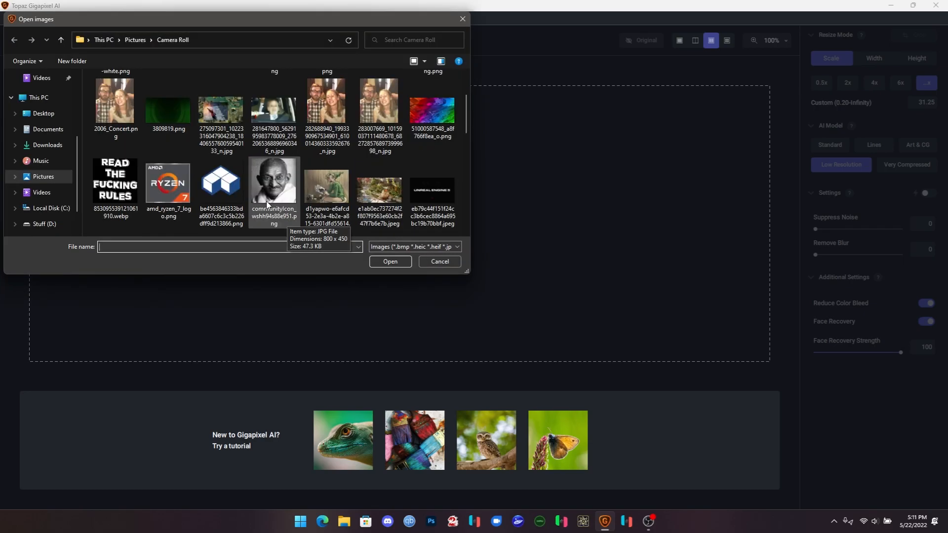
scroll(266, 201, "down", 3)
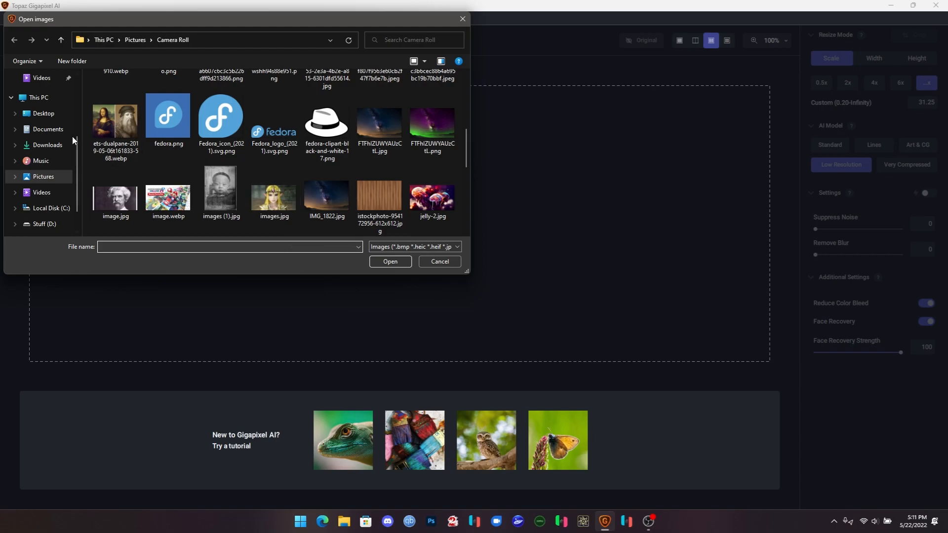
scroll(166, 194, "down", 1)
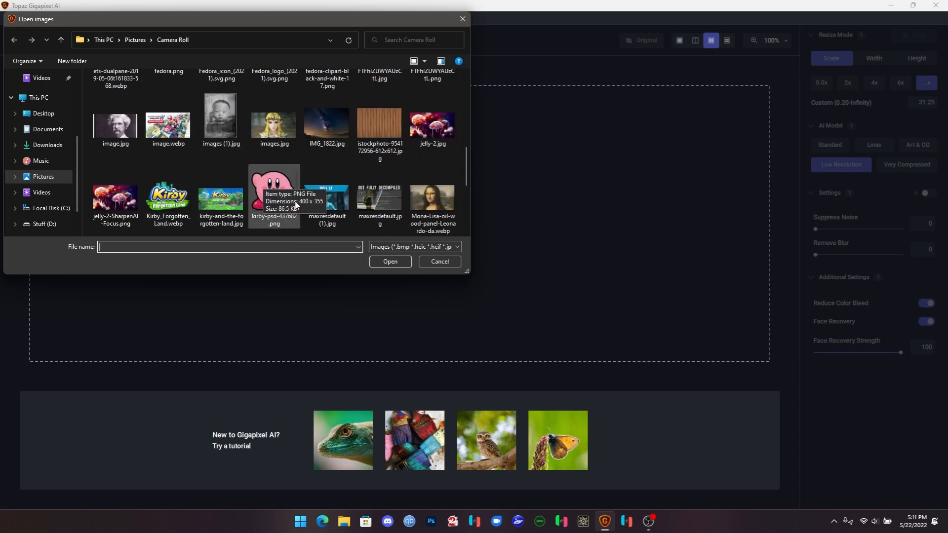
scroll(275, 195, "down", 3)
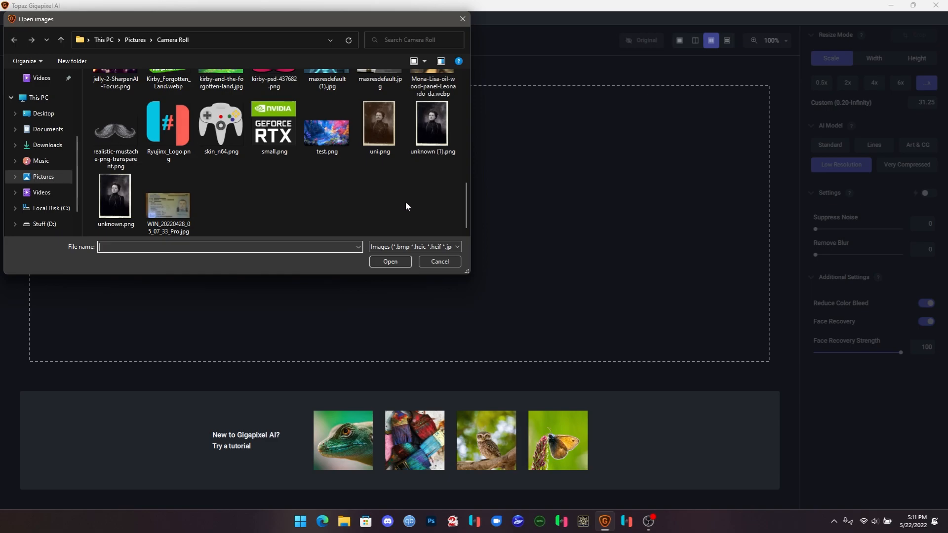
scroll(406, 204, "up", 1)
scroll(406, 204, "down", 1)
scroll(406, 206, "up", 1)
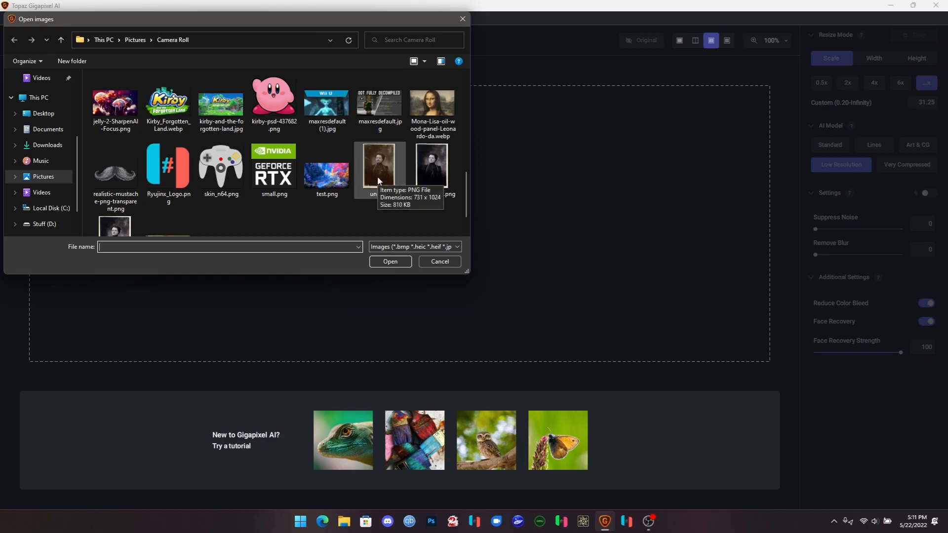
scroll(377, 176, "up", 1)
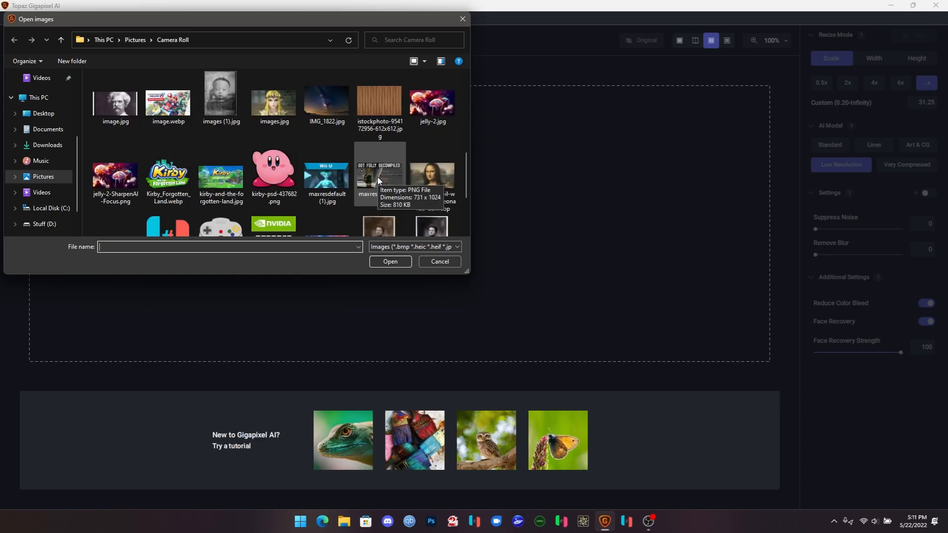
scroll(377, 180, "up", 6)
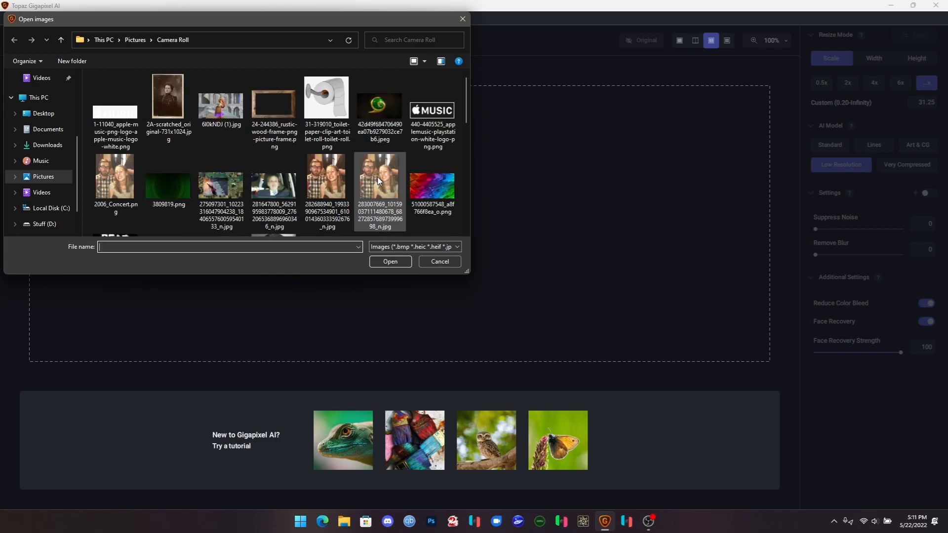
scroll(379, 181, "down", 3)
scroll(379, 180, "up", 2)
double_click(271, 170)
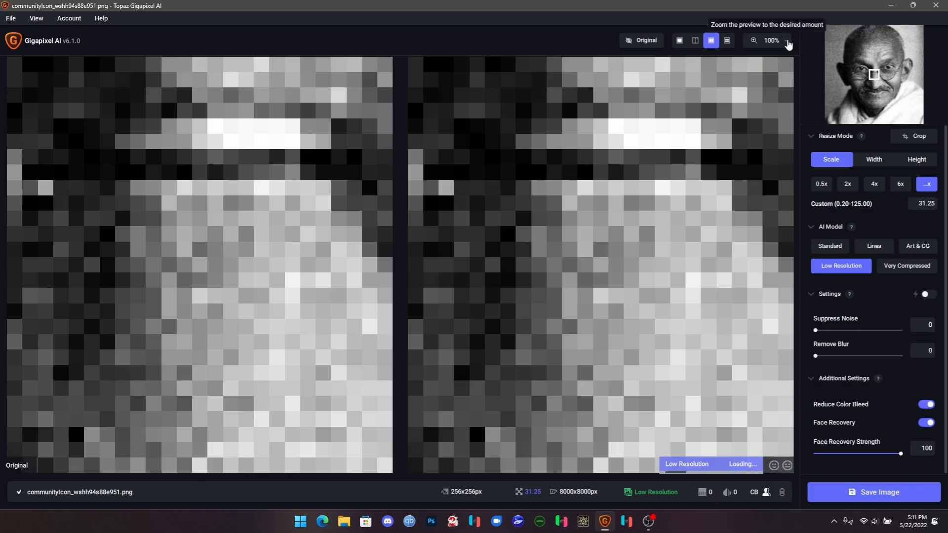
Step: Fit the whole portrait in the side-by-side preview and enlarge it to 11% to compare original and upscaled versions
left_click(789, 44)
left_click(711, 82)
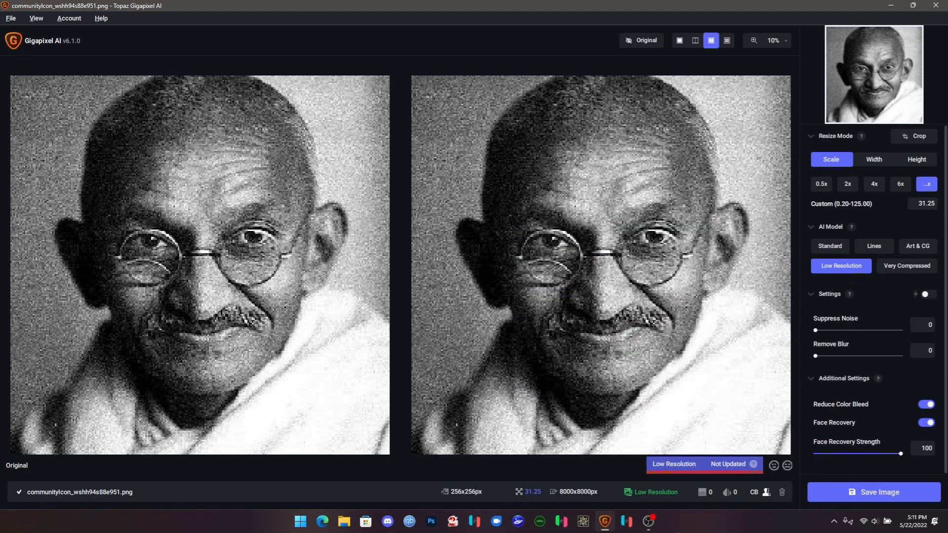
scroll(650, 345, "up", 2)
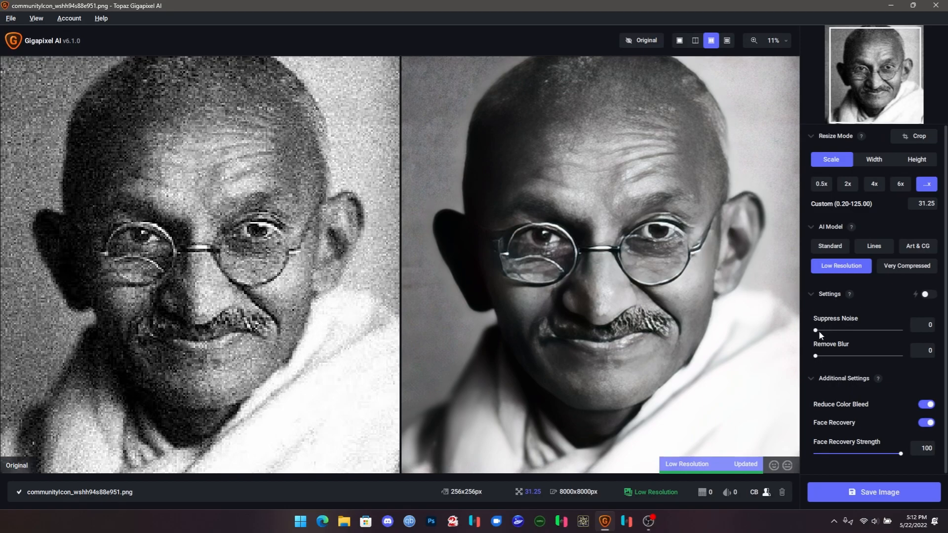
Step: Try Suppress Noise at 100, set Remove Blur to 100, and return Suppress Noise to 0
left_click_drag(816, 331, 902, 330)
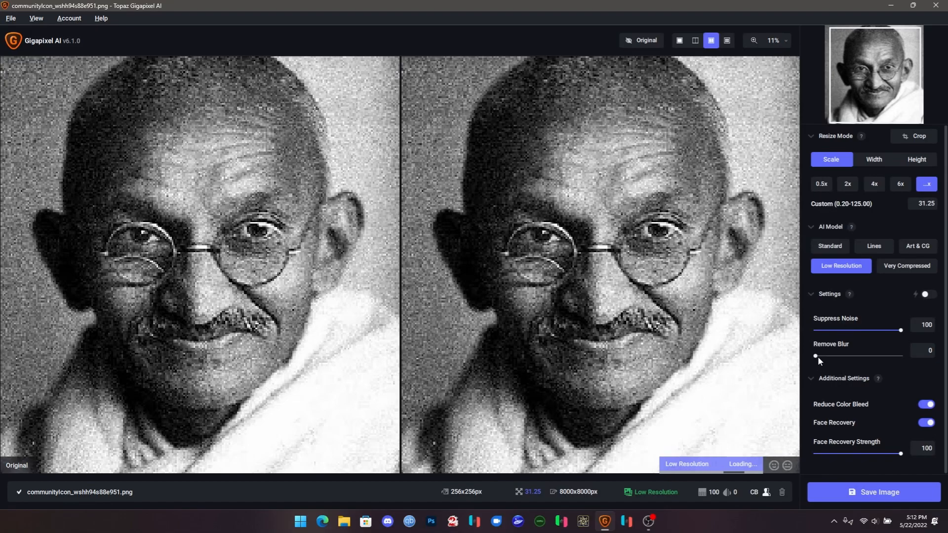
left_click_drag(816, 356, 902, 355)
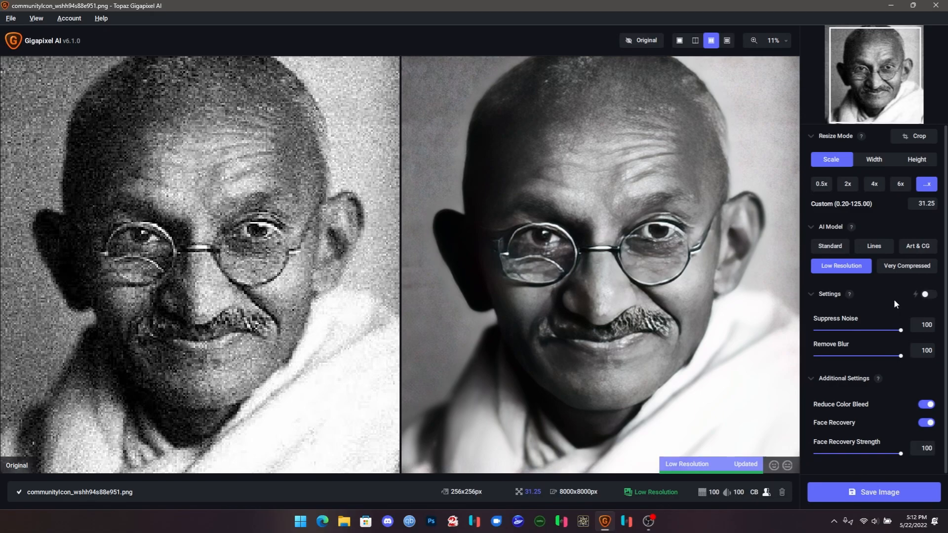
left_click_drag(900, 331, 753, 221)
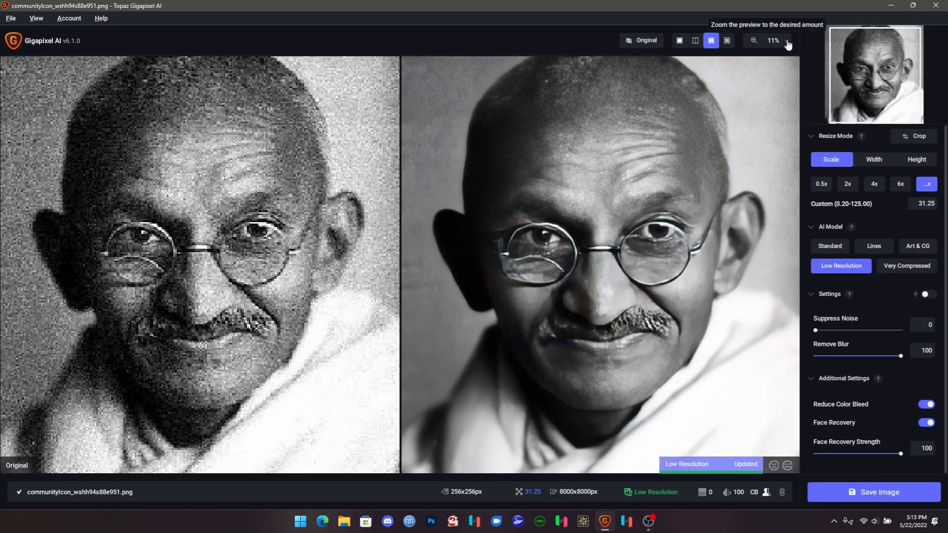
Step: Remove the portrait from the image list and close it without saving
left_click_drag(472, 359, 113, 6)
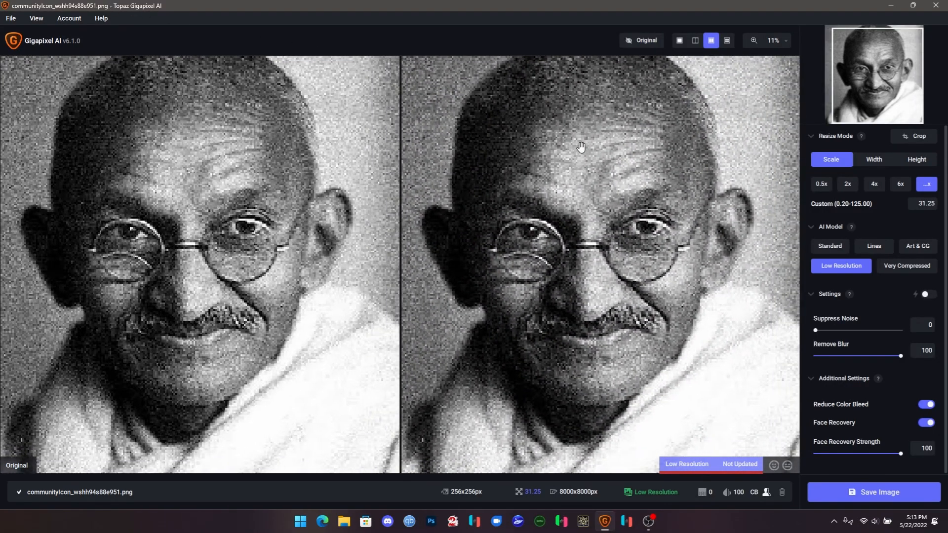
left_click(783, 492)
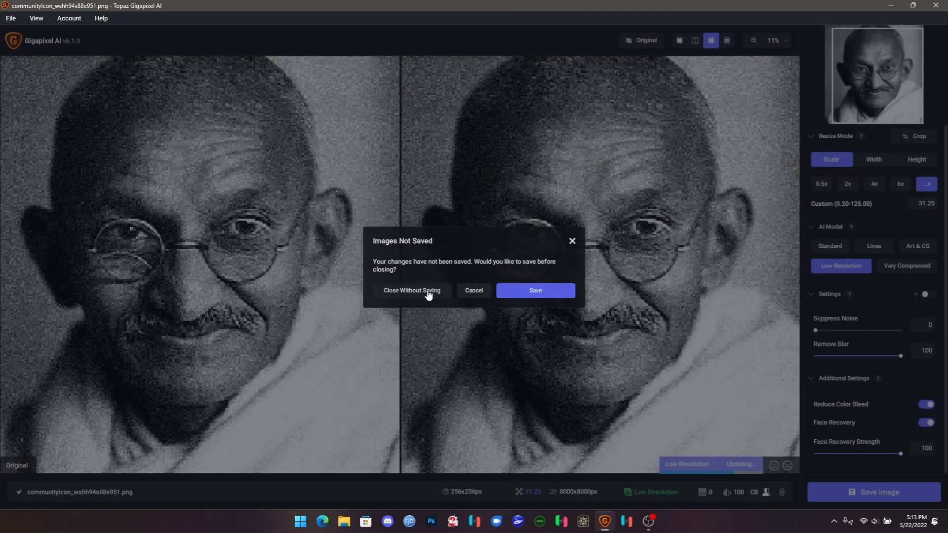
left_click(427, 292)
key("super+e")
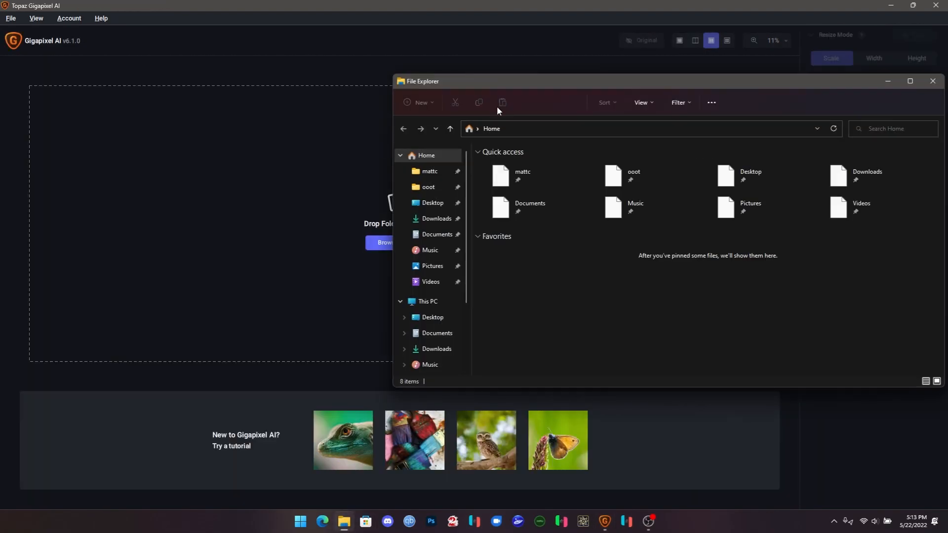
left_click(433, 266)
double_click(518, 174)
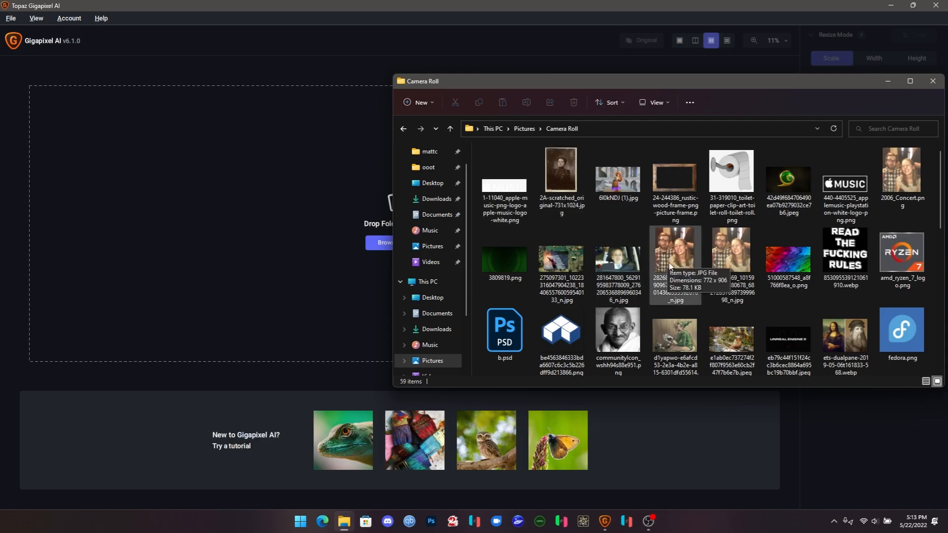
left_click(746, 247)
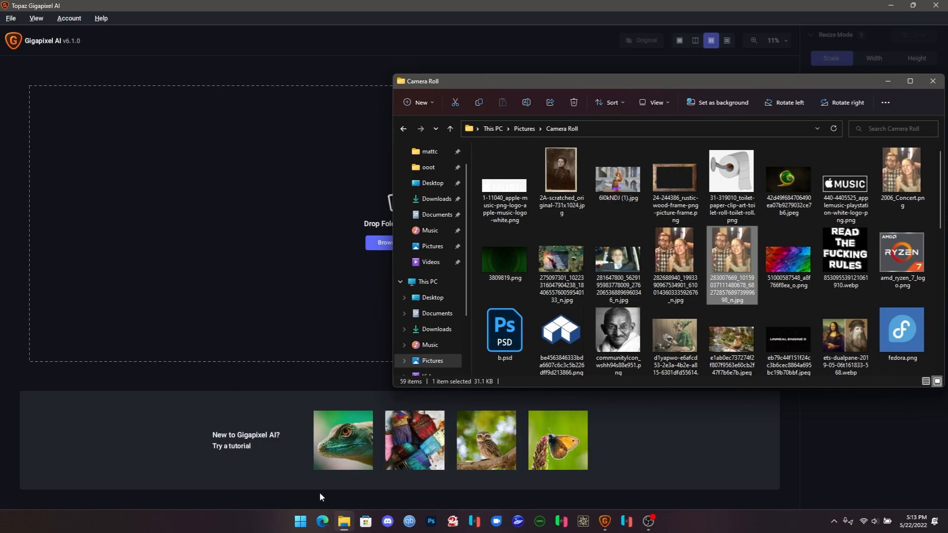
Step: Check the recording status in OBS, end the Topaz Gigapixel AI process in Task Manager, and minimize Task Manager
left_click(651, 523)
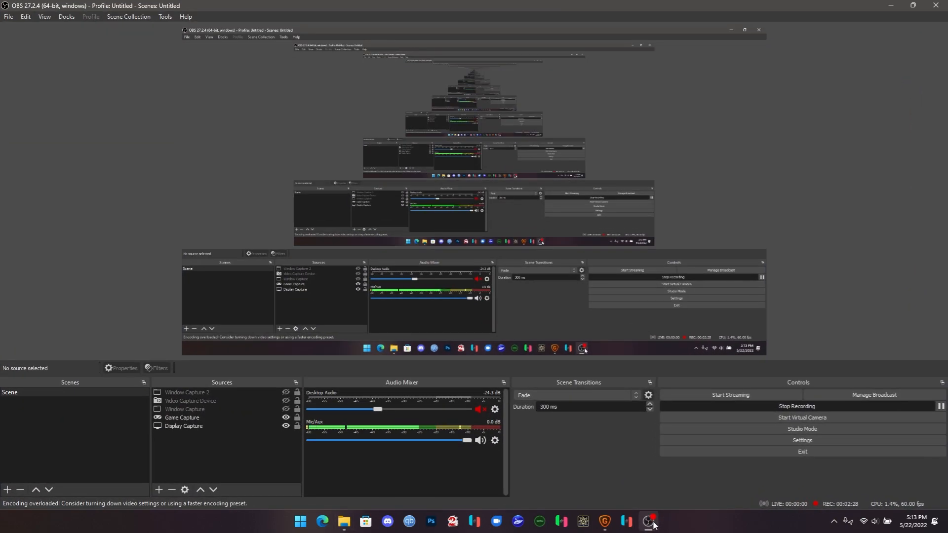
left_click(654, 524)
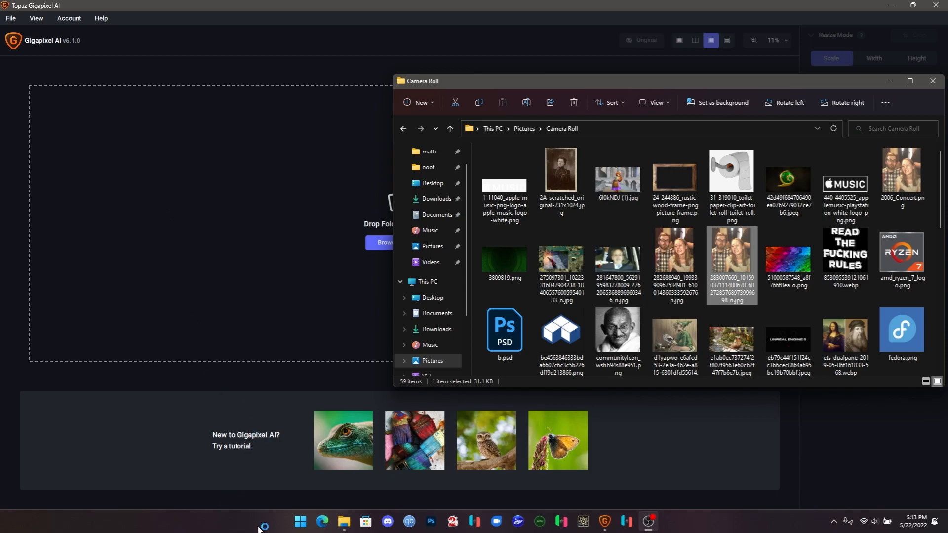
right_click(307, 525)
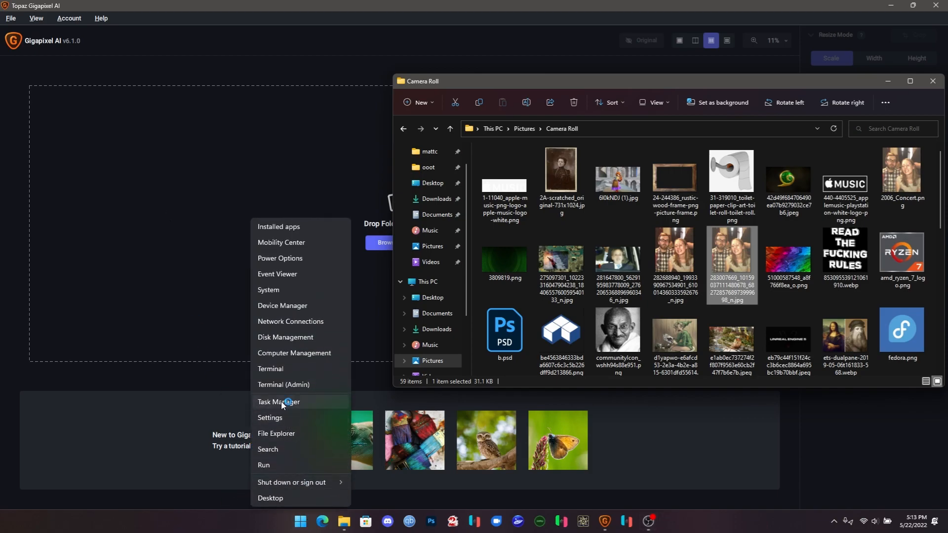
left_click(267, 415)
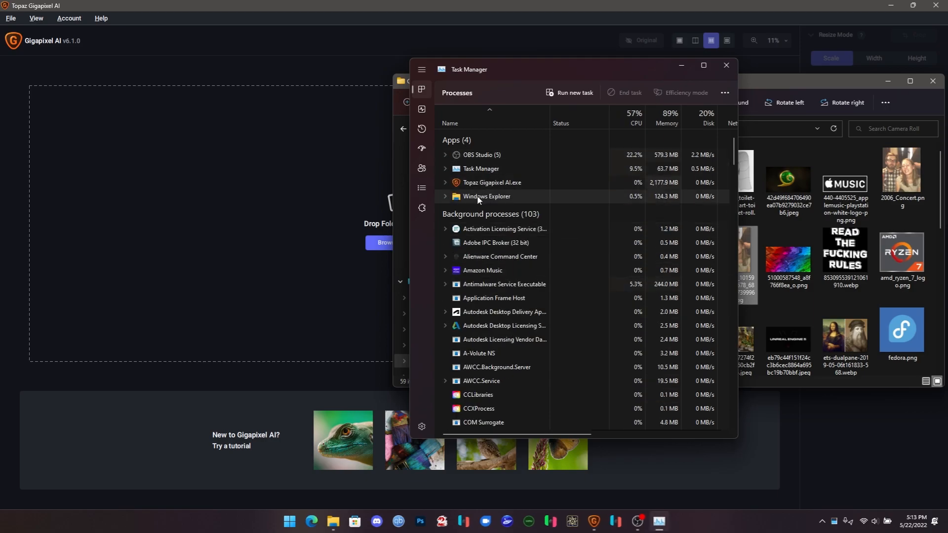
right_click(477, 196)
left_click(756, 85)
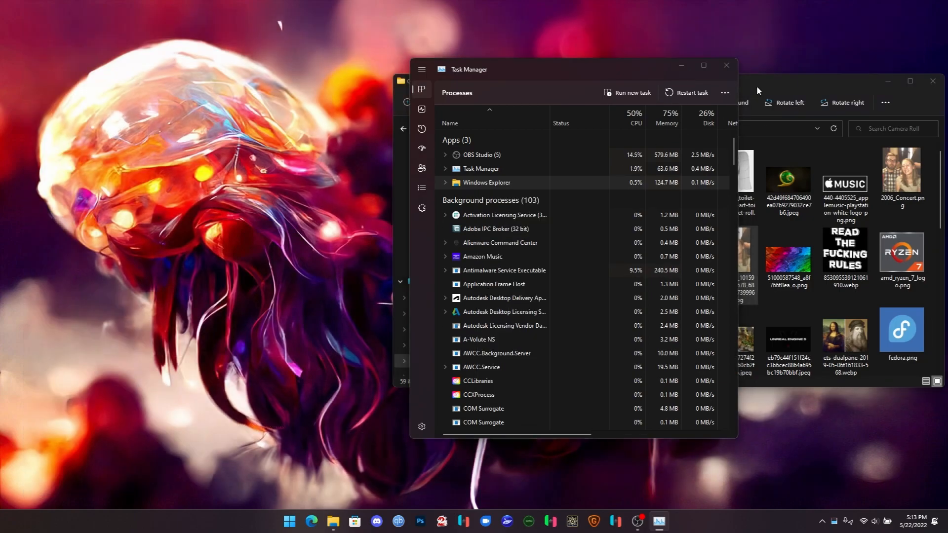
left_click(758, 89)
left_click(682, 65)
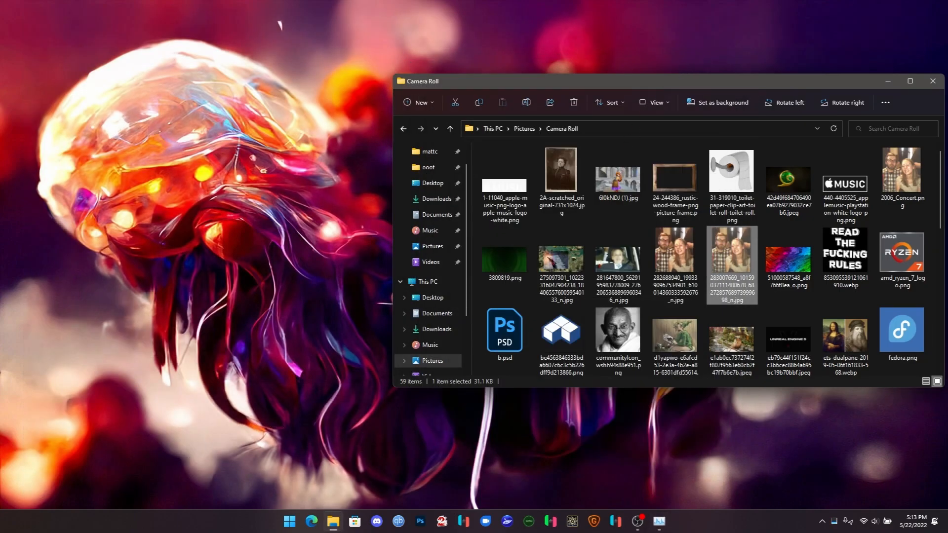
Step: Relaunch Topaz Gigapixel AI and load the selected couple photo from the Camera Roll folder, minimizing File Explorer
left_click(594, 521)
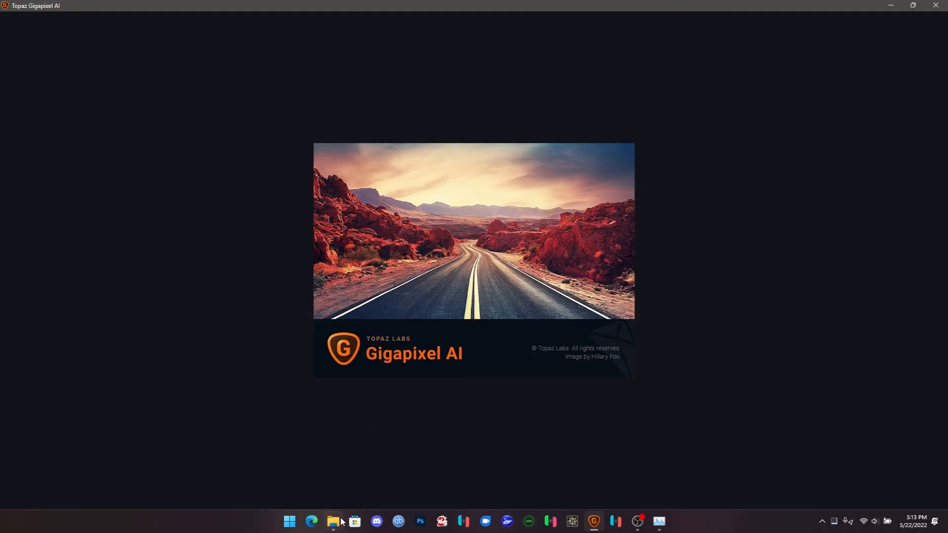
left_click(341, 522)
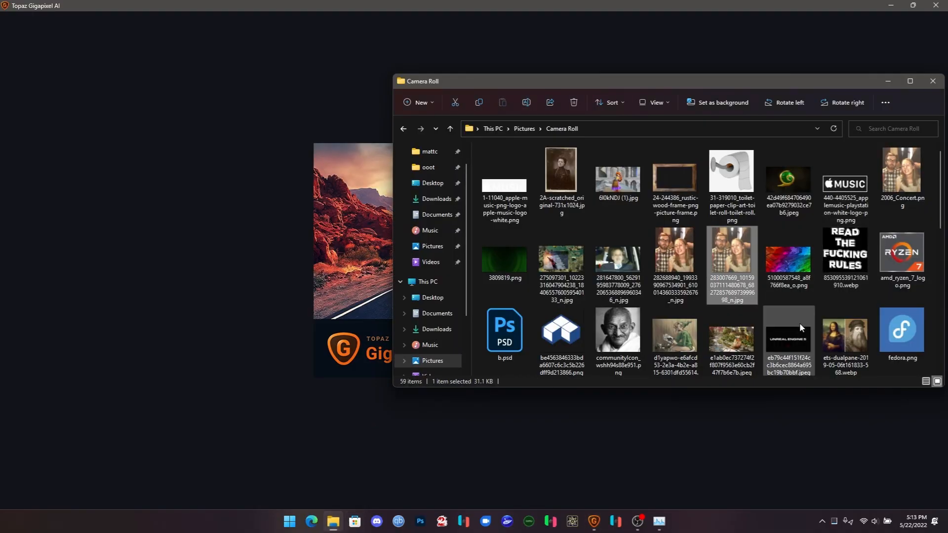
left_click_drag(728, 270, 331, 224)
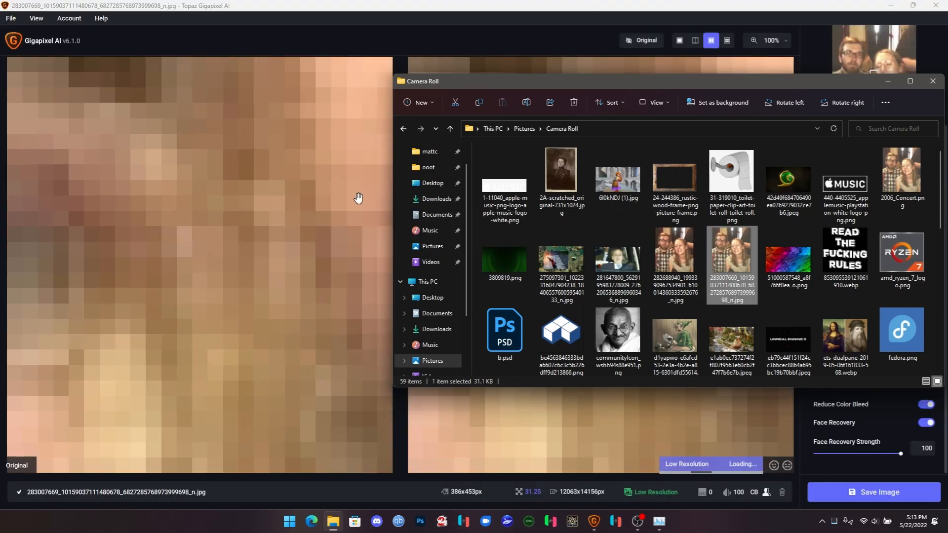
left_click(888, 82)
Step: Fit the couple photo in the preview and enlarge the woman's face to 15% to compare original and upscaled versions
left_click(787, 42)
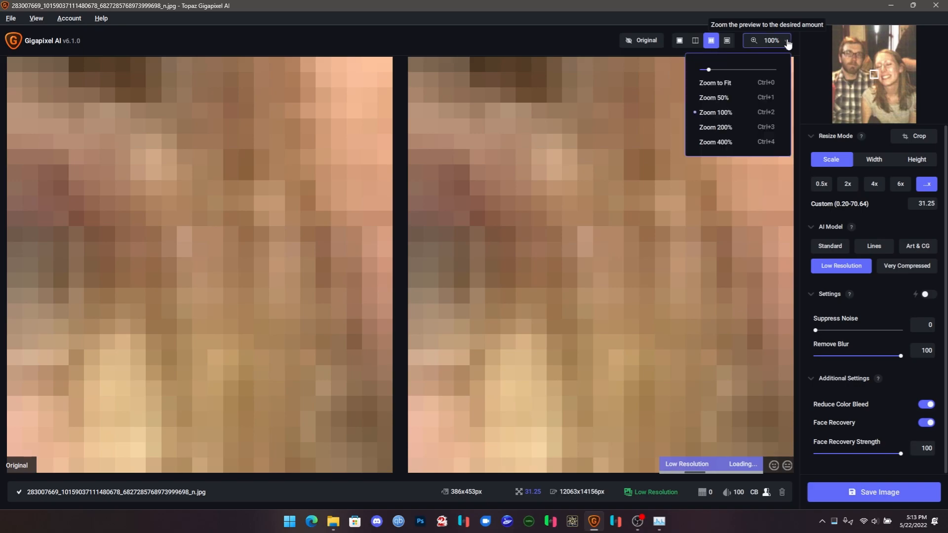
left_click(723, 94)
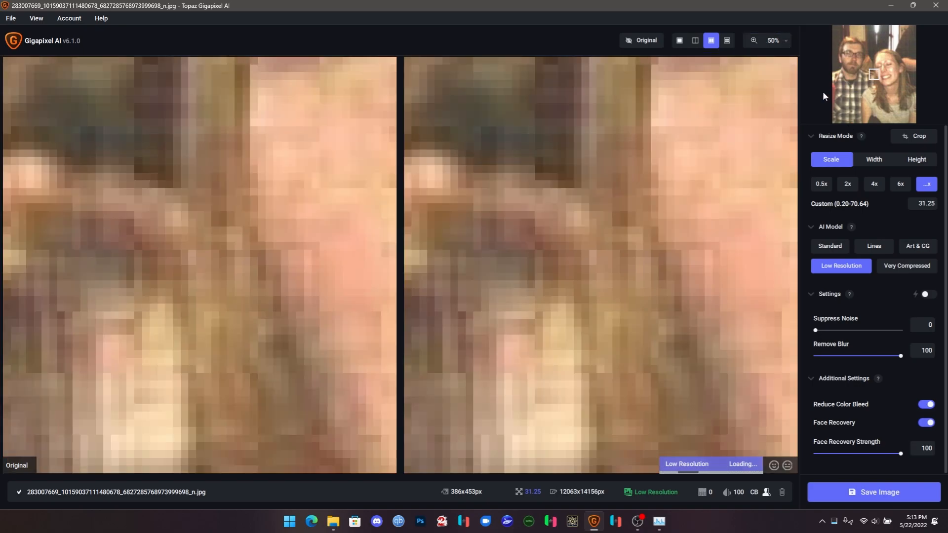
left_click(787, 41)
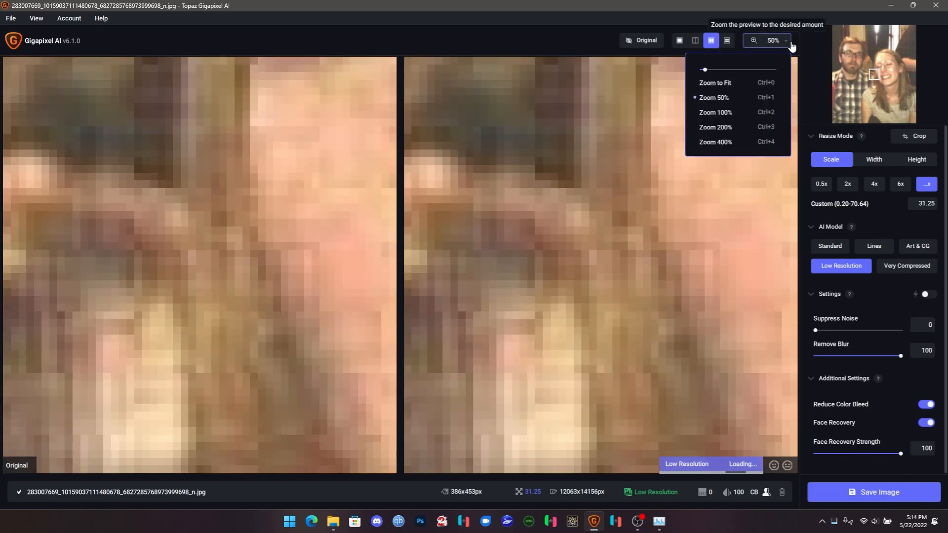
left_click(725, 82)
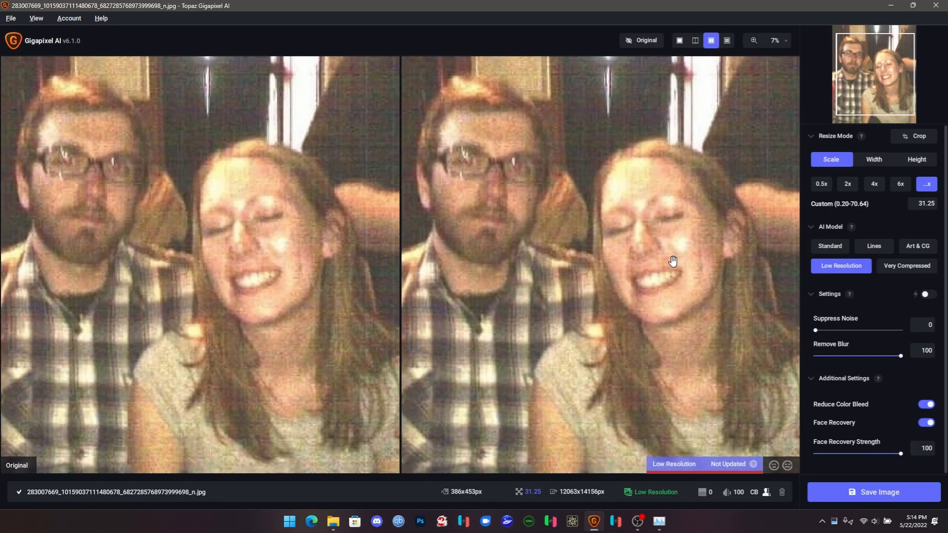
scroll(485, 221, "up", 2)
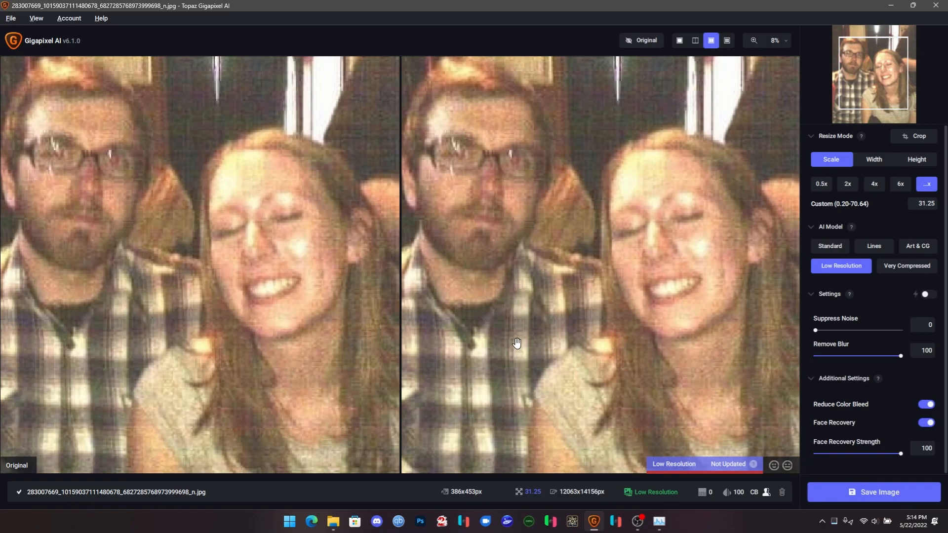
scroll(516, 343, "up", 2)
scroll(581, 279, "up", 3)
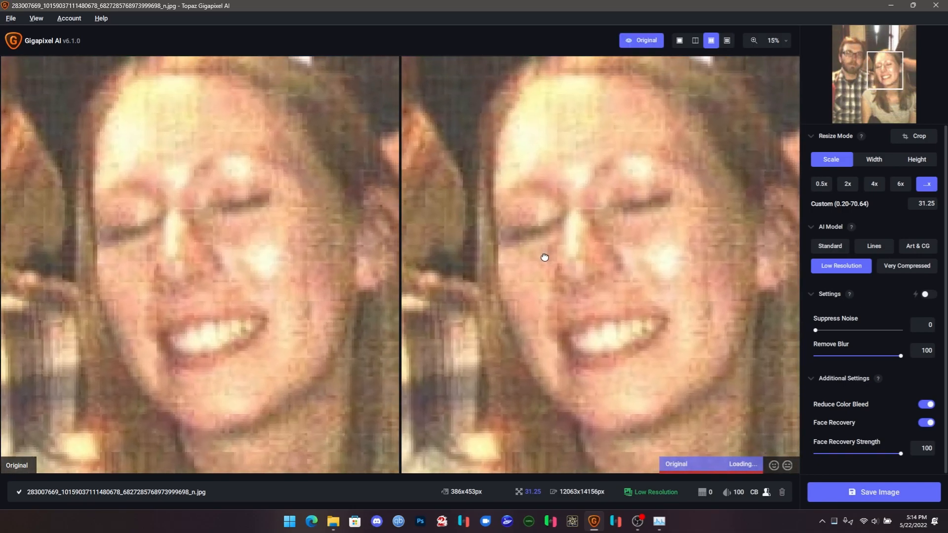
left_click_drag(545, 257, 535, 270)
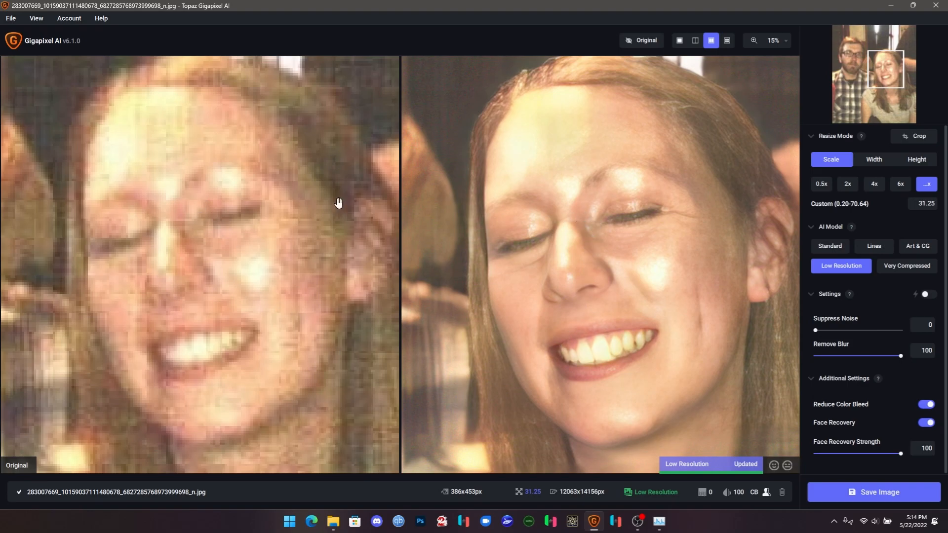
left_click(291, 522)
type("ad")
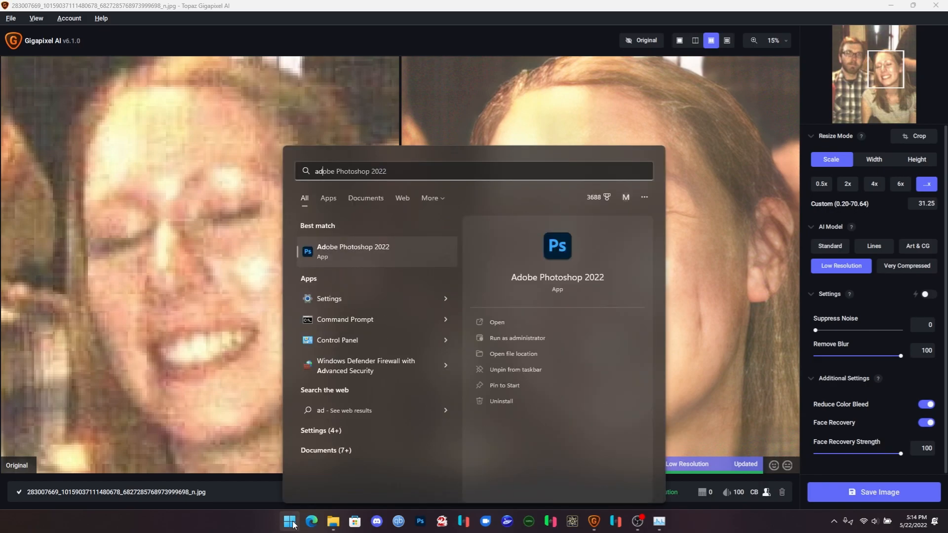
key("Return")
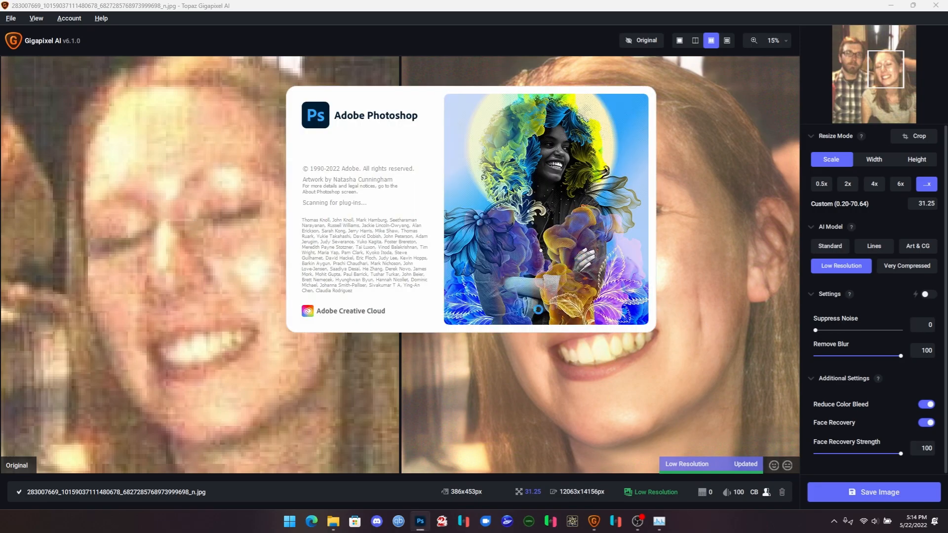
left_click(334, 522)
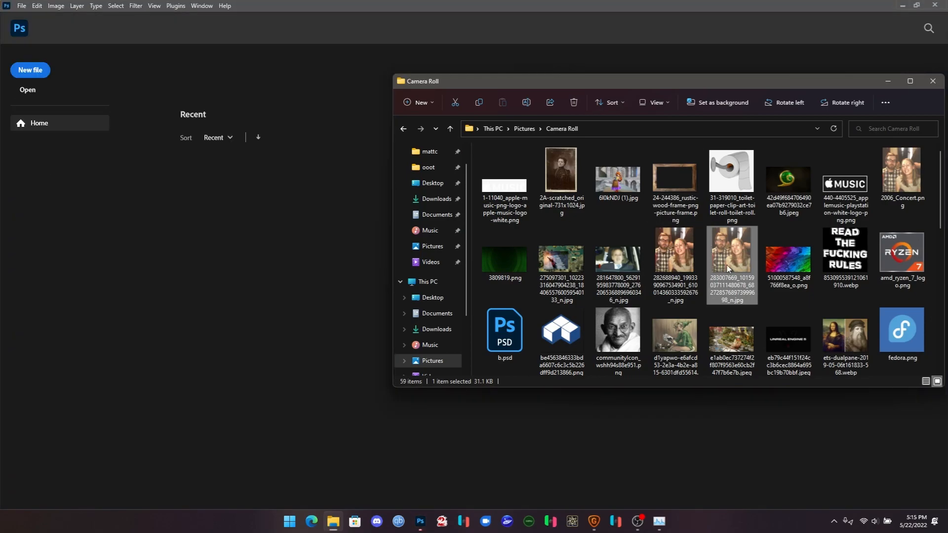
left_click_drag(727, 265, 272, 223)
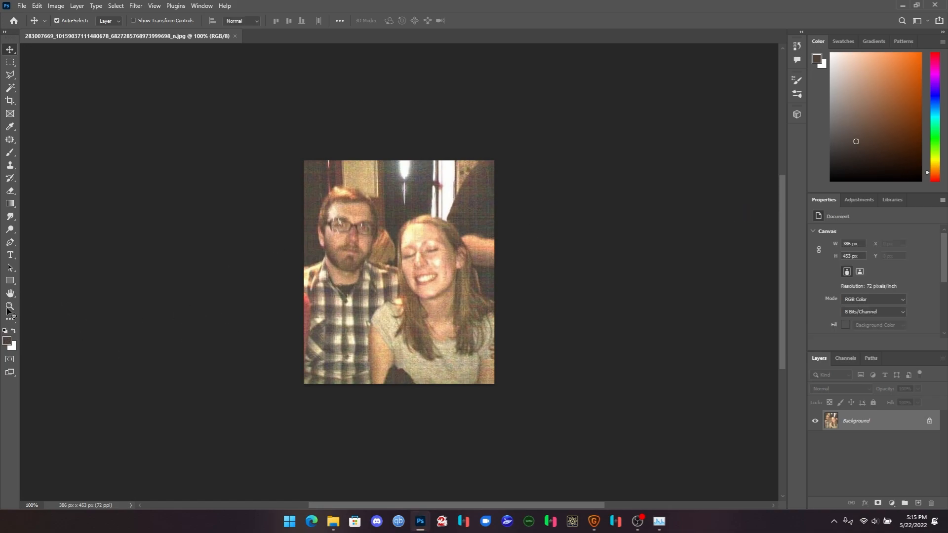
Step: Retouch the pink blocky patch beside the bridge of the woman's nose using the Spot Healing Brush at 2 px
left_click(9, 306)
left_click_drag(417, 264, 416, 229)
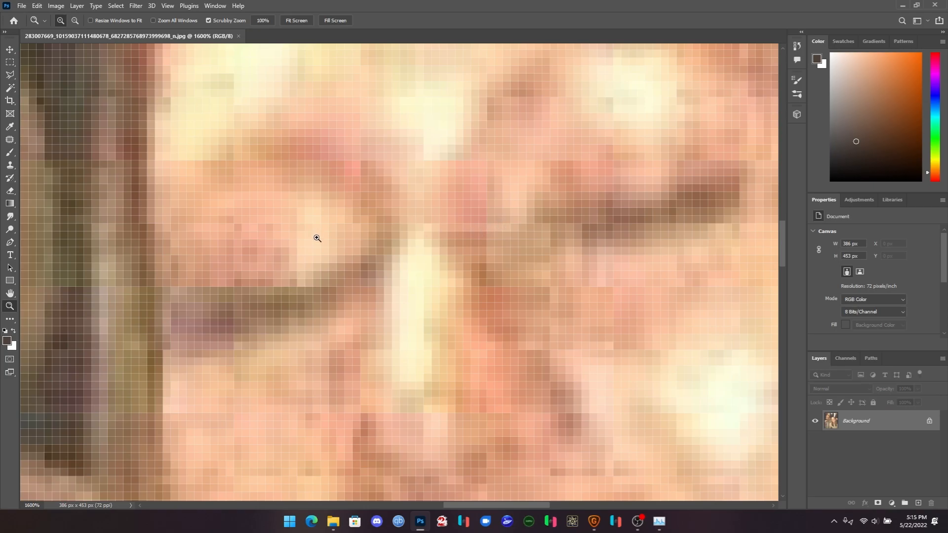
key("j")
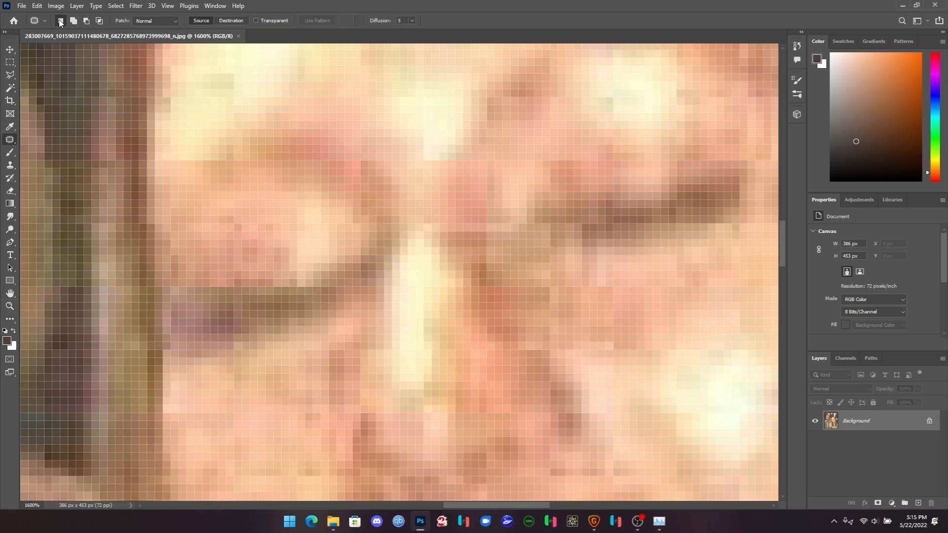
right_click(15, 144)
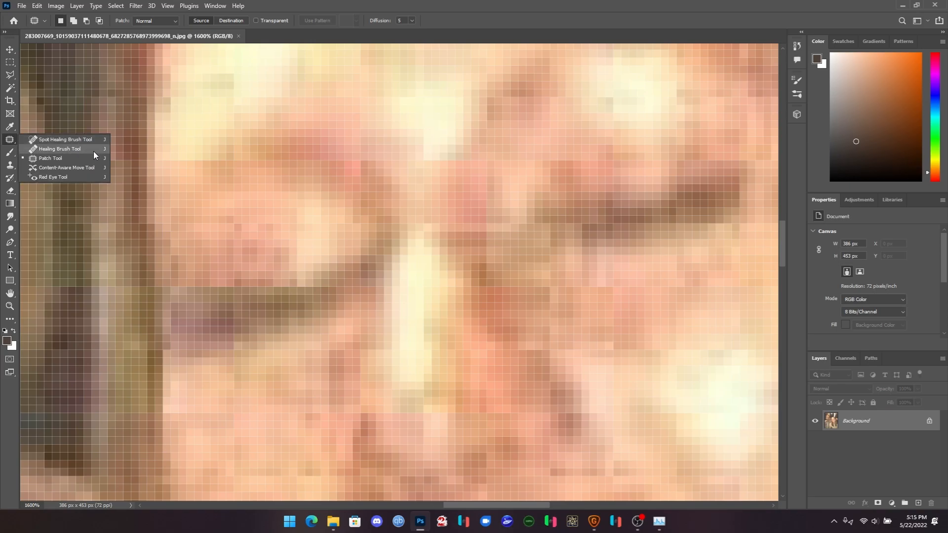
left_click(66, 141)
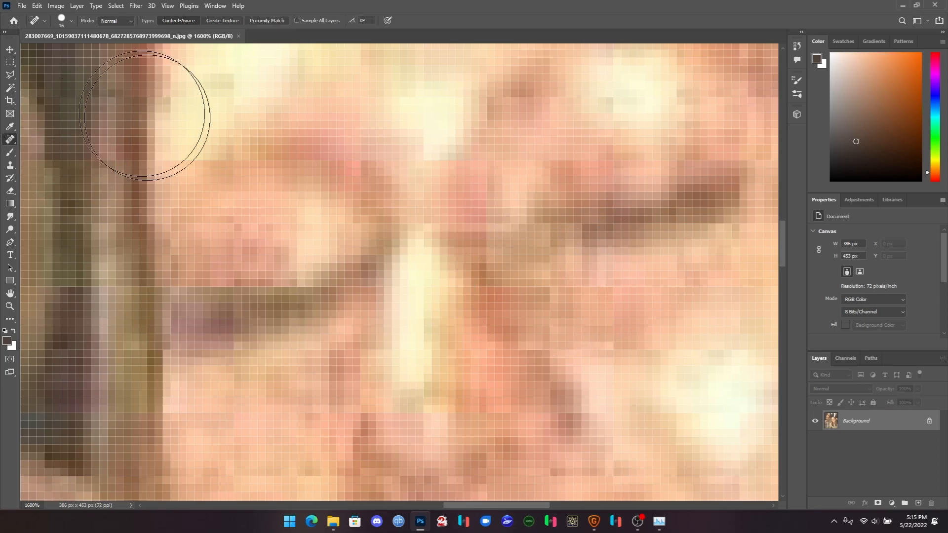
left_click(71, 21)
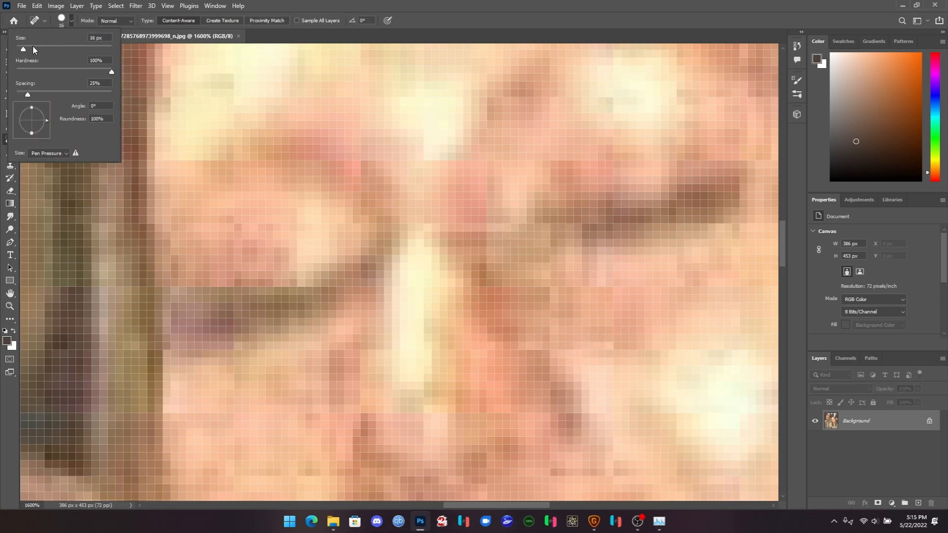
left_click_drag(20, 47, 19, 47)
mouse_move(393, 227)
left_mouse_down()
mouse_move(505, 228)
mouse_move(497, 292)
mouse_move(508, 224)
mouse_move(434, 229)
left_mouse_up()
mouse_move(448, 228)
left_mouse_down()
mouse_move(426, 230)
mouse_move(425, 221)
left_mouse_up()
mouse_move(486, 229)
left_mouse_down()
mouse_move(480, 221)
mouse_move(489, 269)
left_mouse_up()
mouse_move(448, 216)
left_mouse_down()
mouse_move(575, 259)
mouse_move(524, 264)
mouse_move(482, 217)
mouse_move(465, 246)
mouse_move(494, 264)
mouse_move(480, 222)
mouse_move(492, 210)
mouse_move(509, 262)
mouse_move(458, 234)
mouse_move(469, 222)
mouse_move(488, 257)
mouse_move(481, 286)
left_mouse_up()
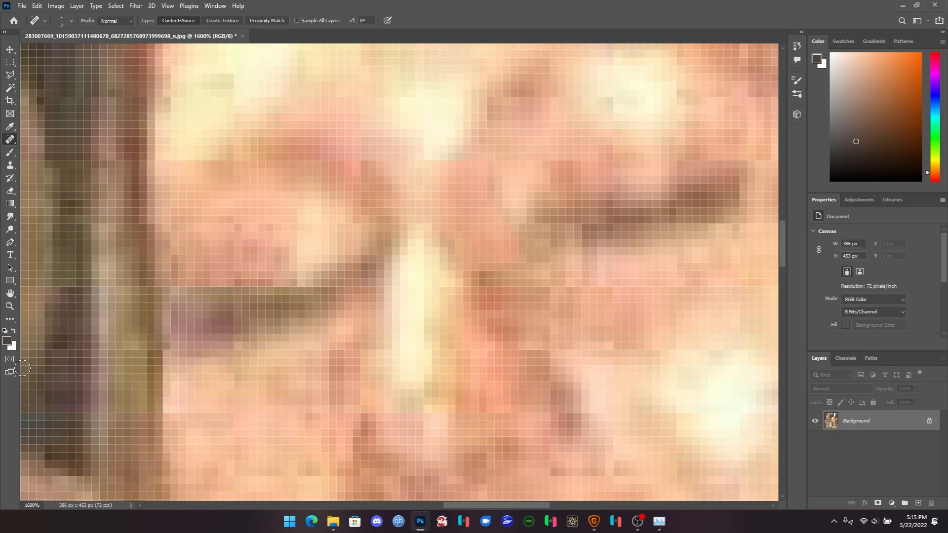
Step: Blend the skin between the woman's eyes with further Spot Healing strokes and a Smudge stroke at 50% strength
left_click(9, 307)
right_click(483, 225)
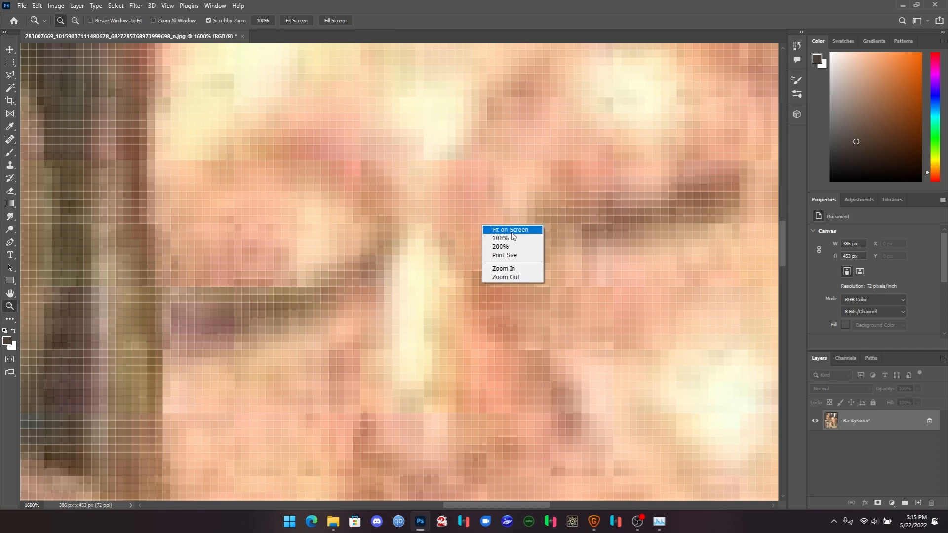
left_click(511, 229)
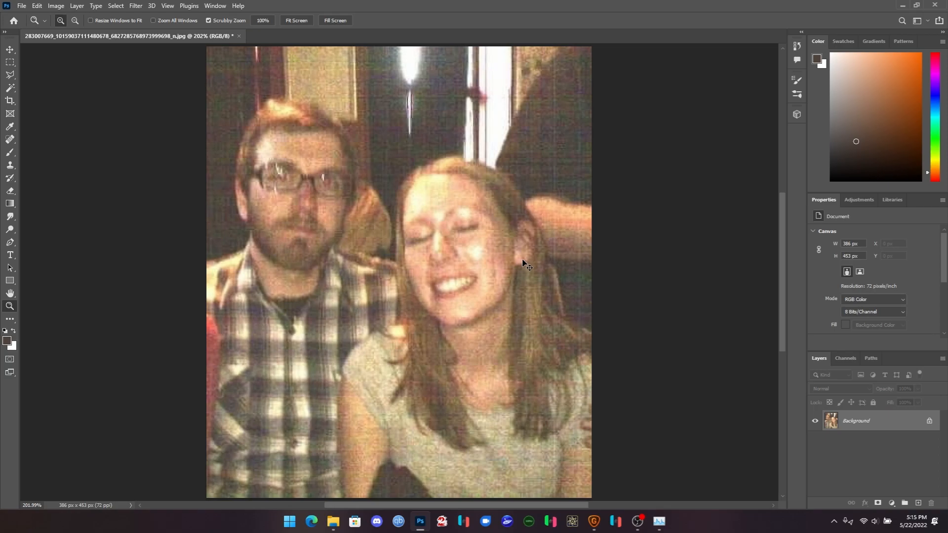
left_click_drag(449, 233, 543, 273)
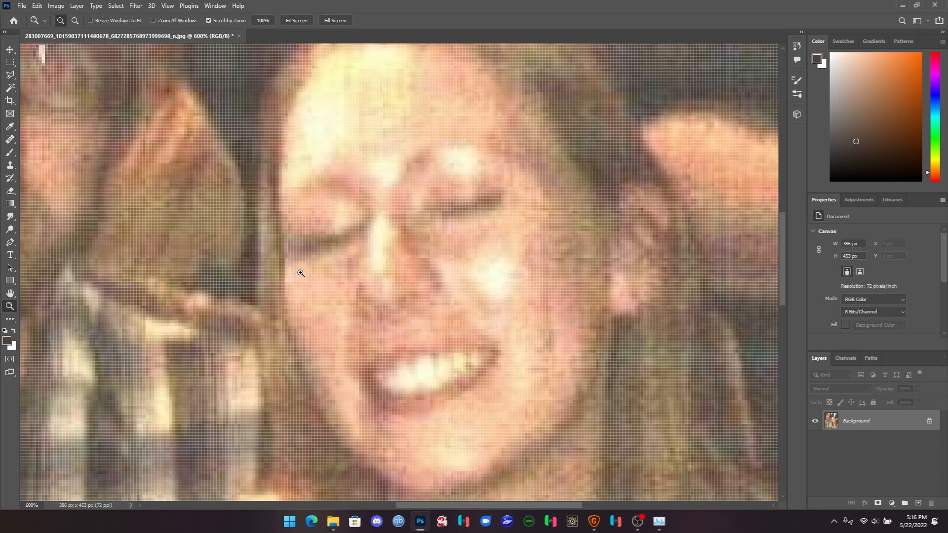
key("j")
mouse_move(388, 184)
left_mouse_down()
mouse_move(412, 189)
mouse_move(385, 180)
mouse_move(400, 182)
mouse_move(412, 211)
left_mouse_up()
left_click_drag(409, 193, 410, 199)
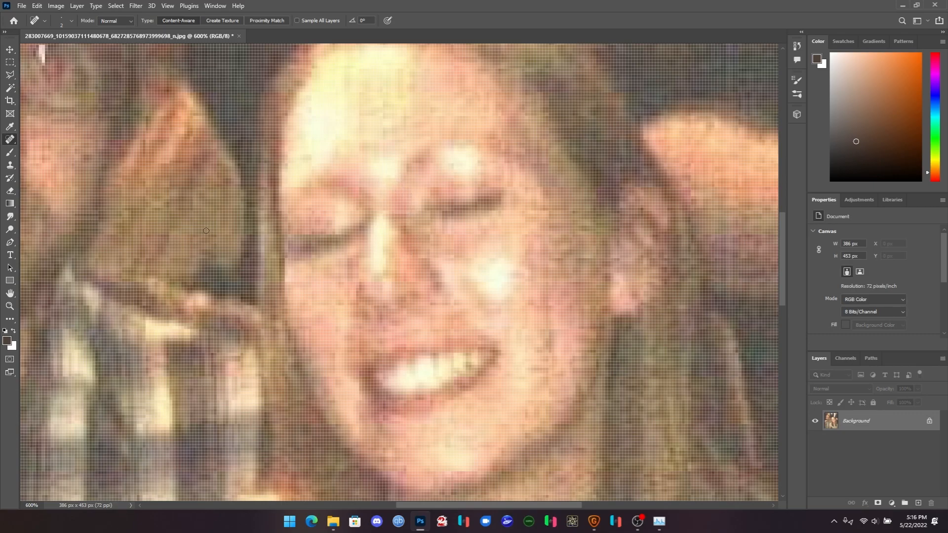
left_click(10, 217)
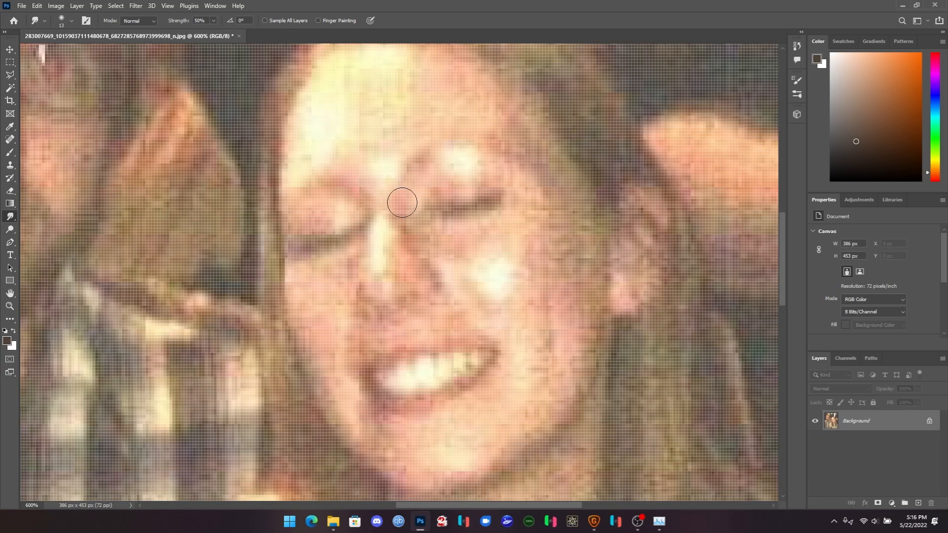
mouse_move(404, 210)
left_mouse_down()
mouse_move(381, 192)
mouse_move(408, 222)
mouse_move(407, 208)
left_mouse_up()
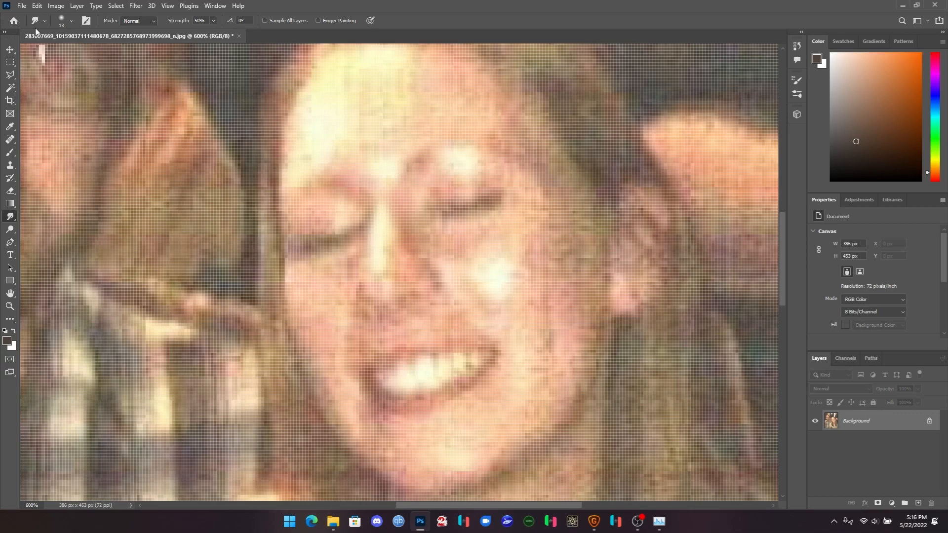
Step: Save the retouched photo over the original as a baseline standard JPEG at quality 12 (Maximum)
left_click(22, 6)
left_click(58, 116)
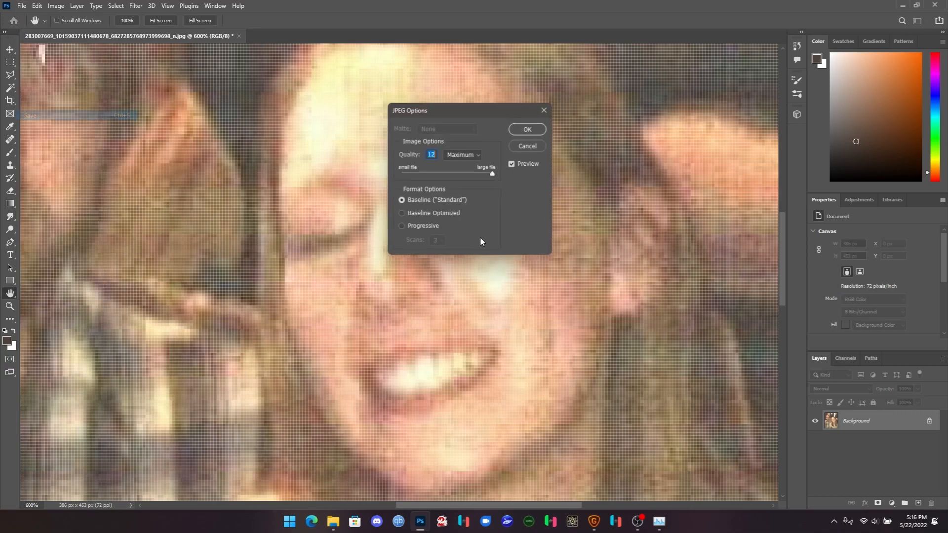
left_click(526, 129)
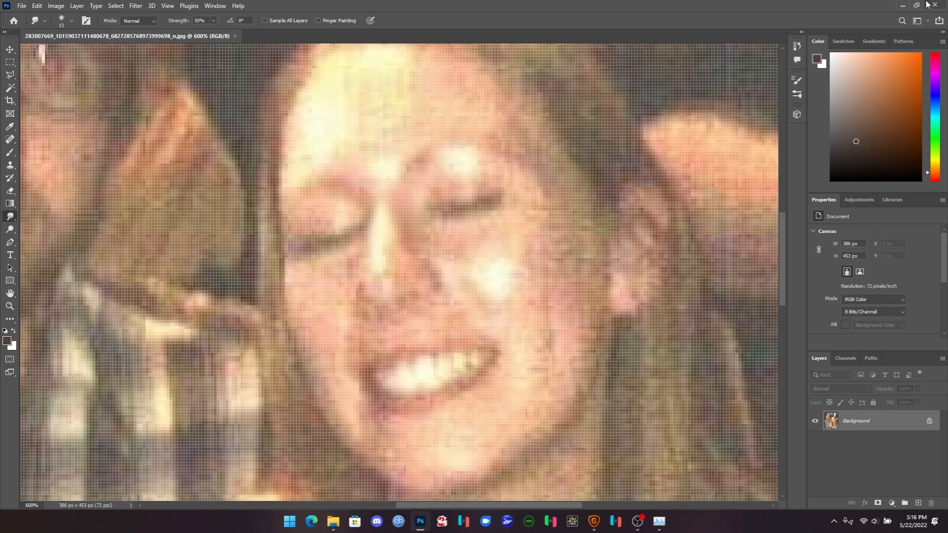
Step: Switch to Gigapixel AI, close the old image without saving, reload the retouched photo from Camera Roll, and show the woman's face
left_click(903, 6)
left_click(782, 492)
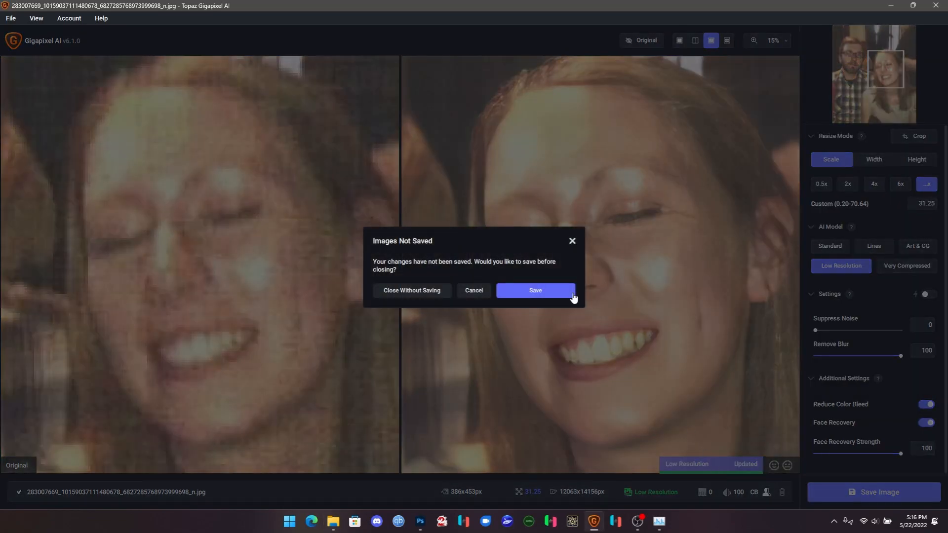
left_click(398, 293)
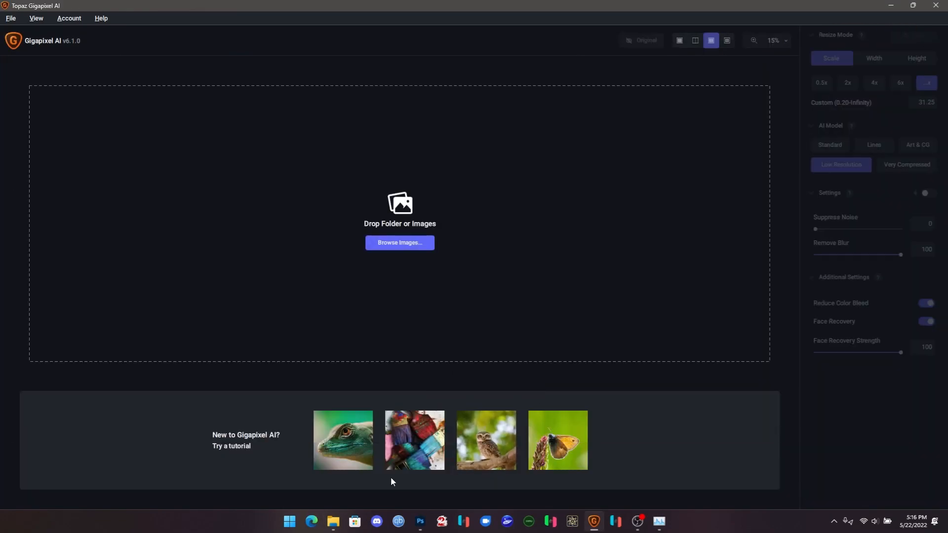
left_click(336, 524)
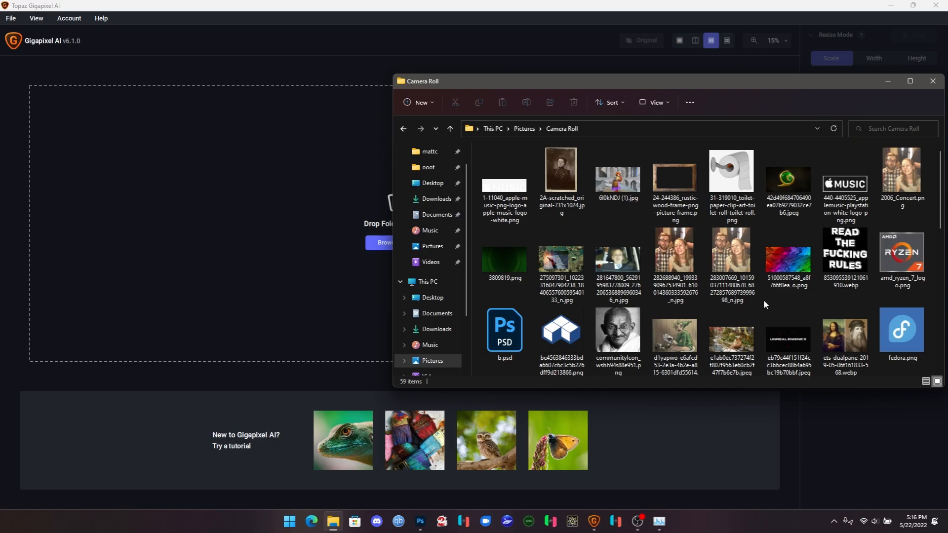
left_click(725, 256)
left_click_drag(725, 256, 328, 237)
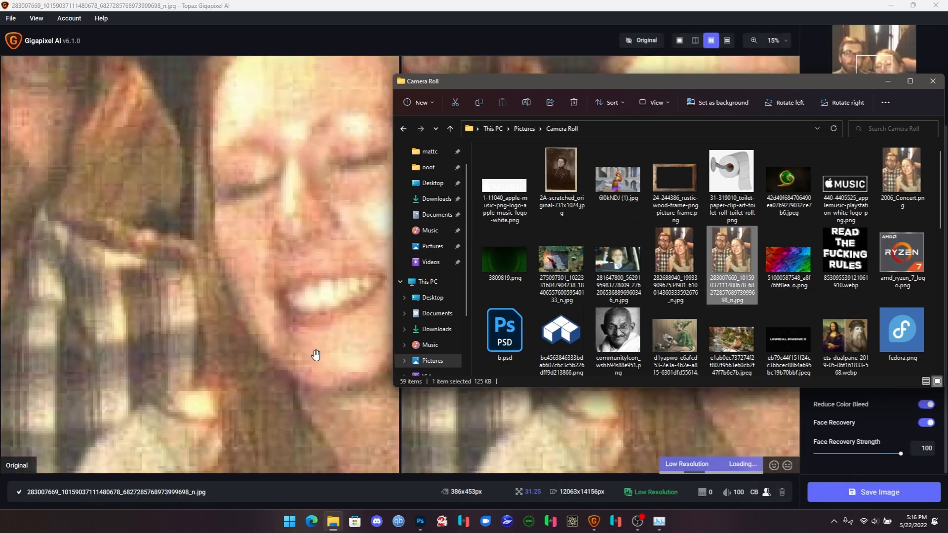
left_click(402, 23)
left_click_drag(756, 256, 594, 324)
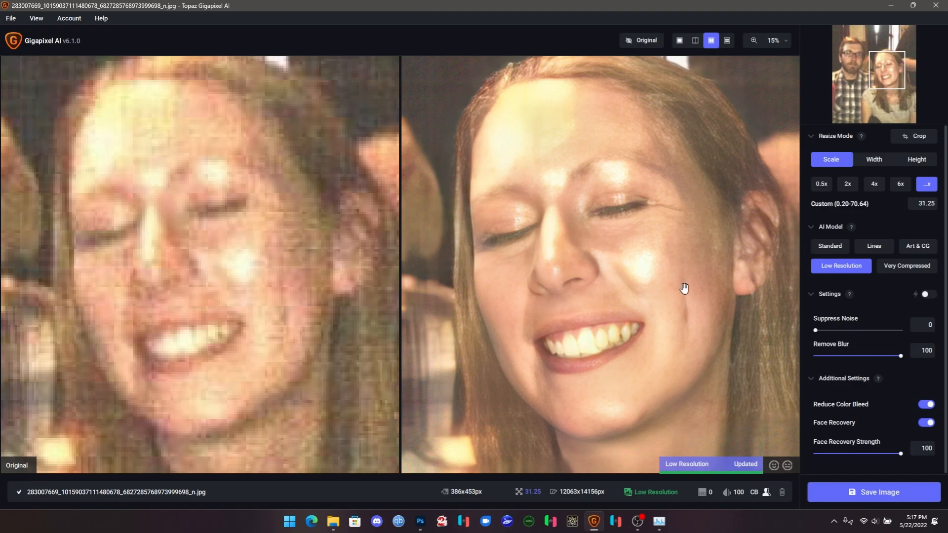
Step: Switch to Photoshop, try smudging the woman's cheek beside her smile, and undo the smudge
left_click(421, 522)
mouse_move(533, 303)
left_mouse_down()
mouse_move(546, 267)
mouse_move(556, 295)
mouse_move(553, 367)
mouse_move(539, 316)
left_mouse_up()
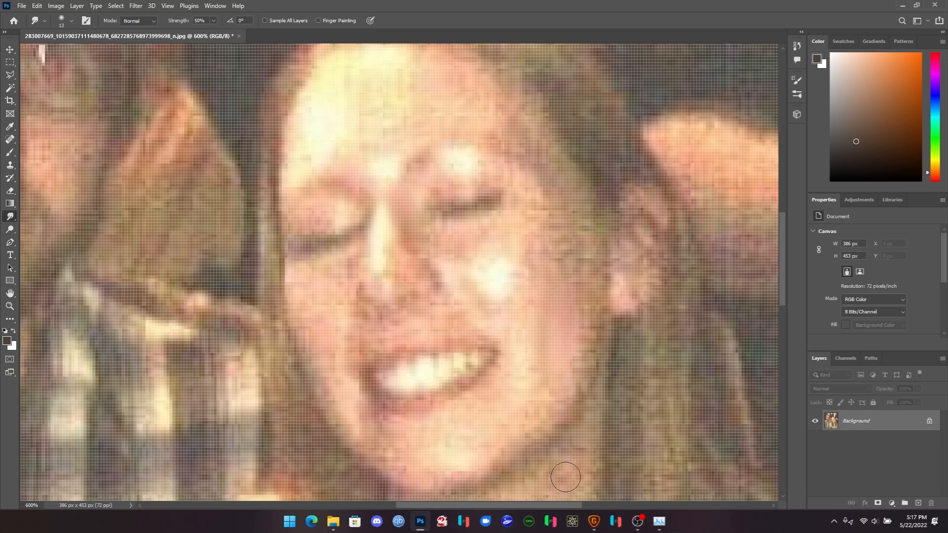
key("ctrl+z")
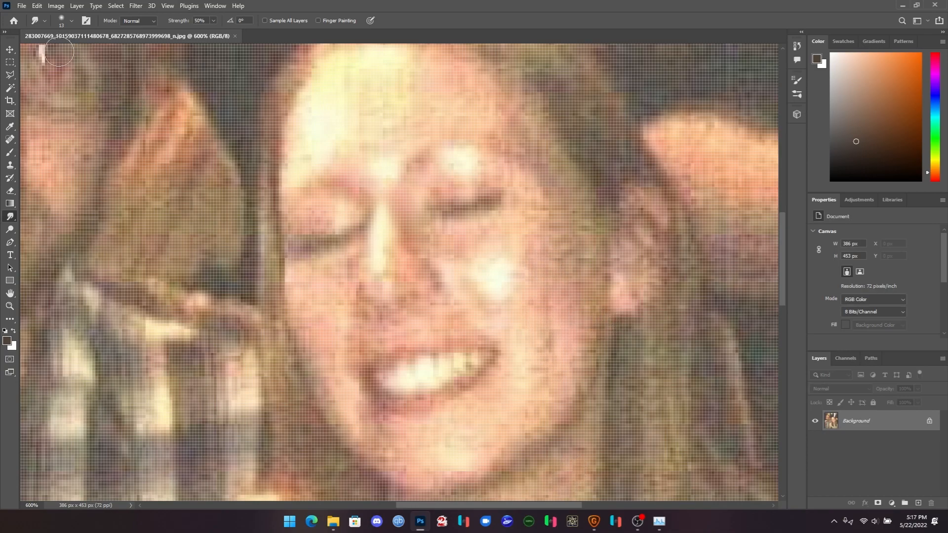
Step: Try to smooth the woman's cheek with the Spot Healing Brush at 28 px
left_click(8, 141)
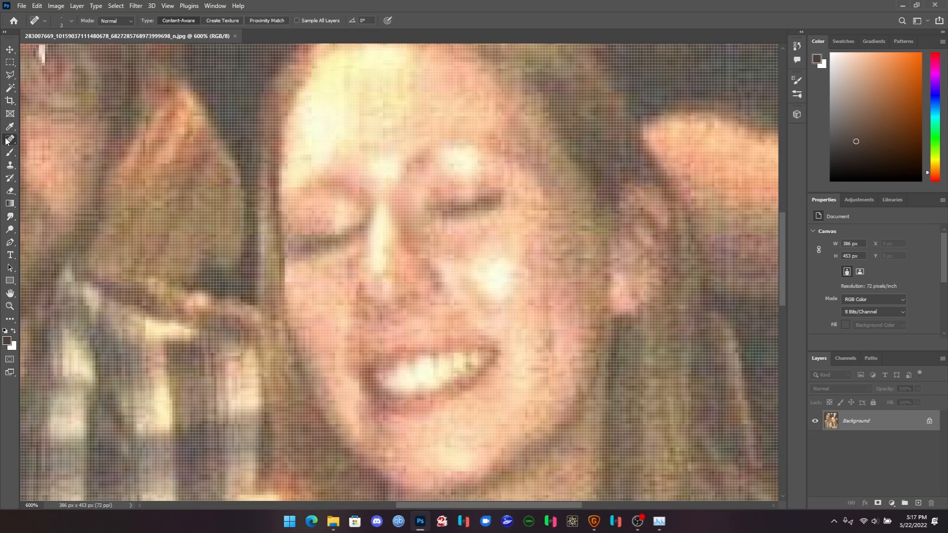
left_click(72, 21)
left_click_drag(38, 48, 44, 49)
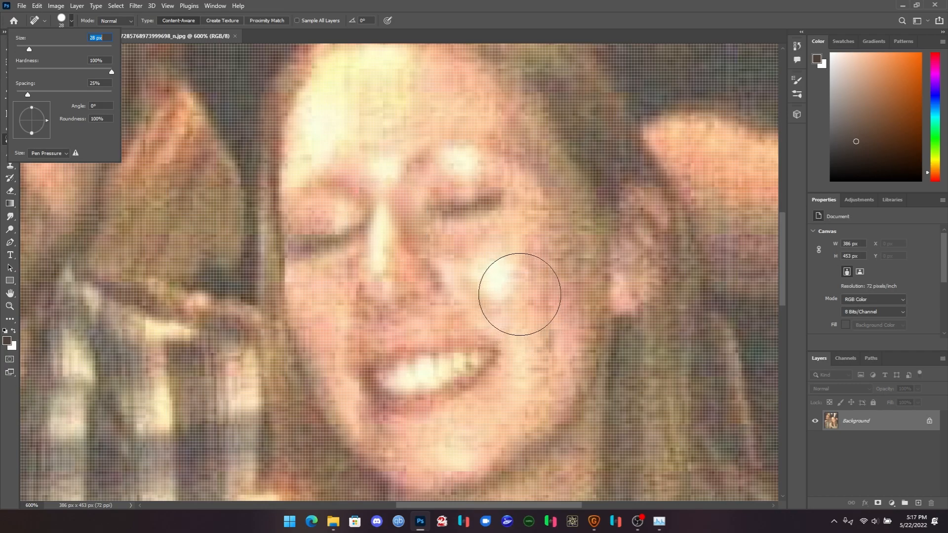
left_click(540, 292)
left_click_drag(542, 289, 542, 344)
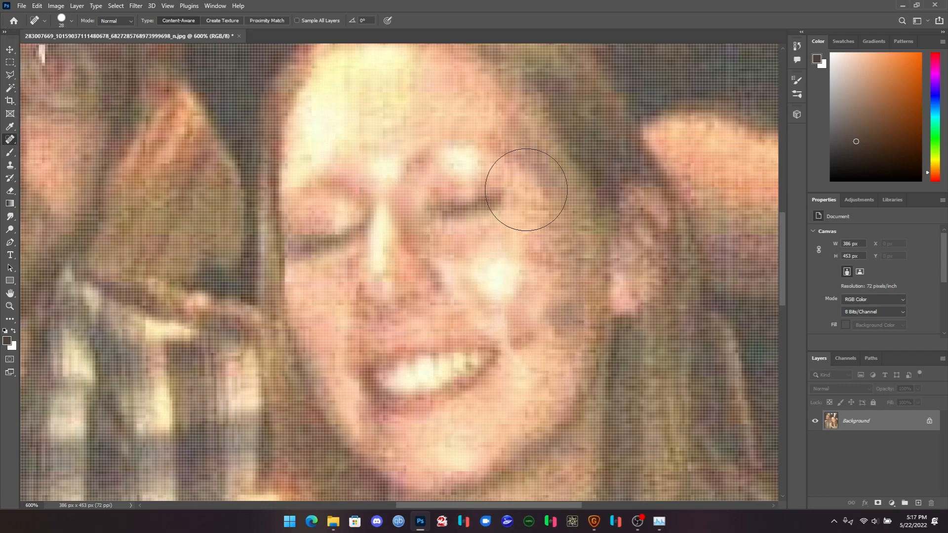
Step: Set the Spot Healing Brush to 17 px and heal the uneven skin and bright highlights on the woman's cheek, forehead and brow
left_click(44, 21)
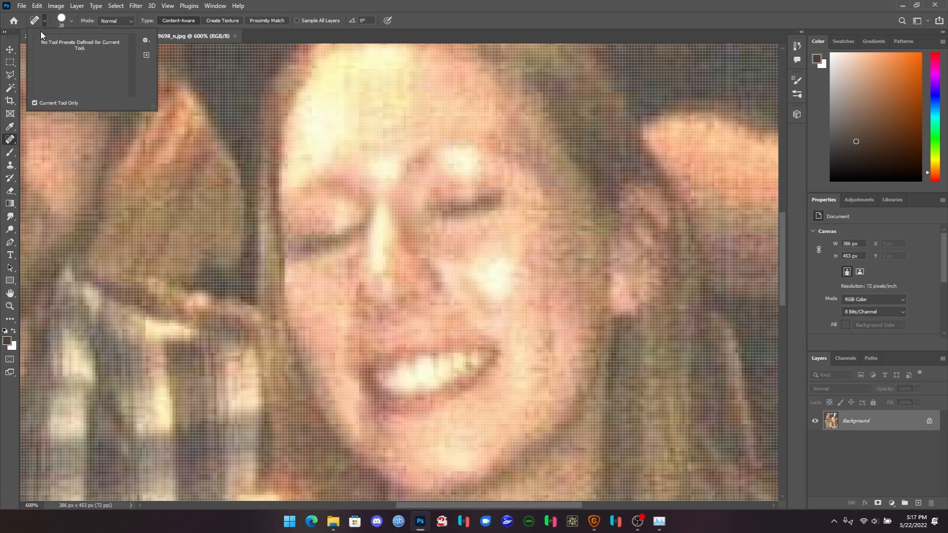
left_click(72, 22)
left_click_drag(31, 49, 24, 49)
left_click_drag(551, 287, 550, 313)
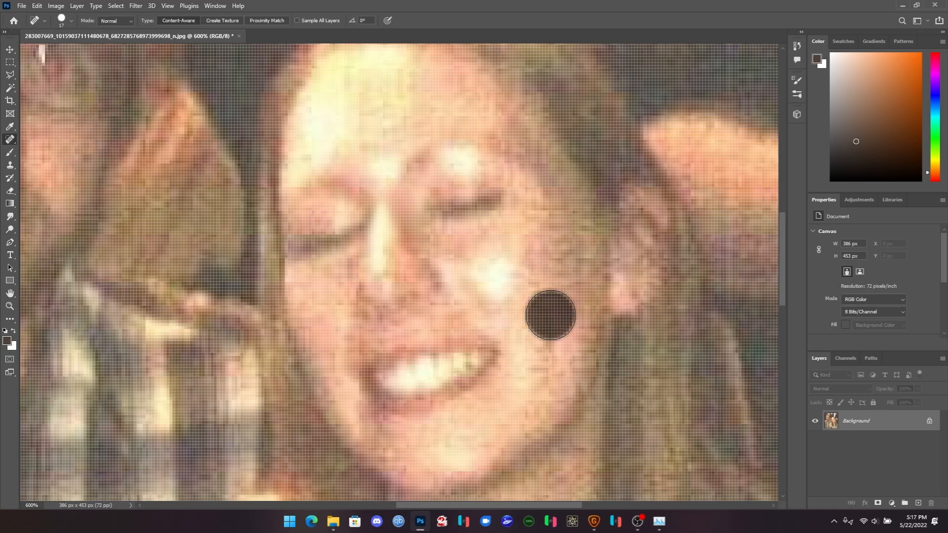
left_click(541, 369)
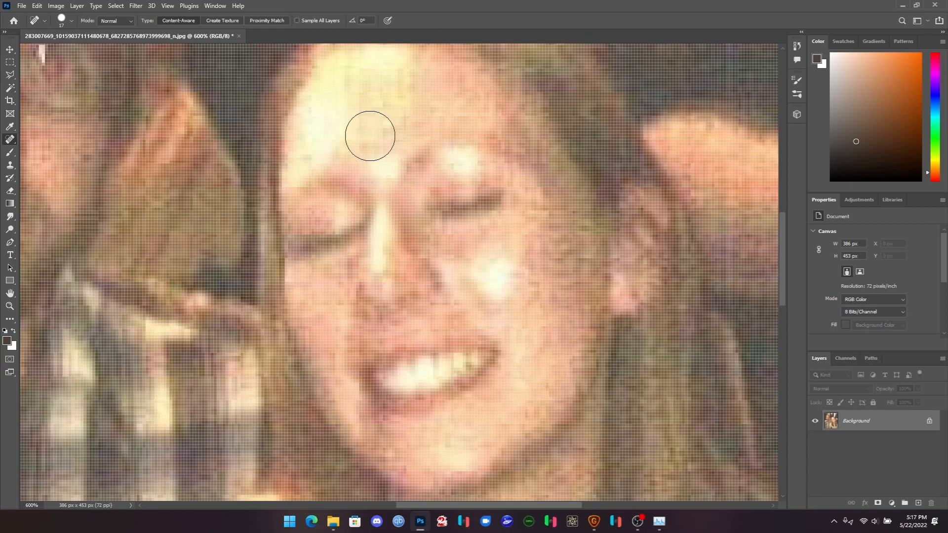
left_click(375, 83)
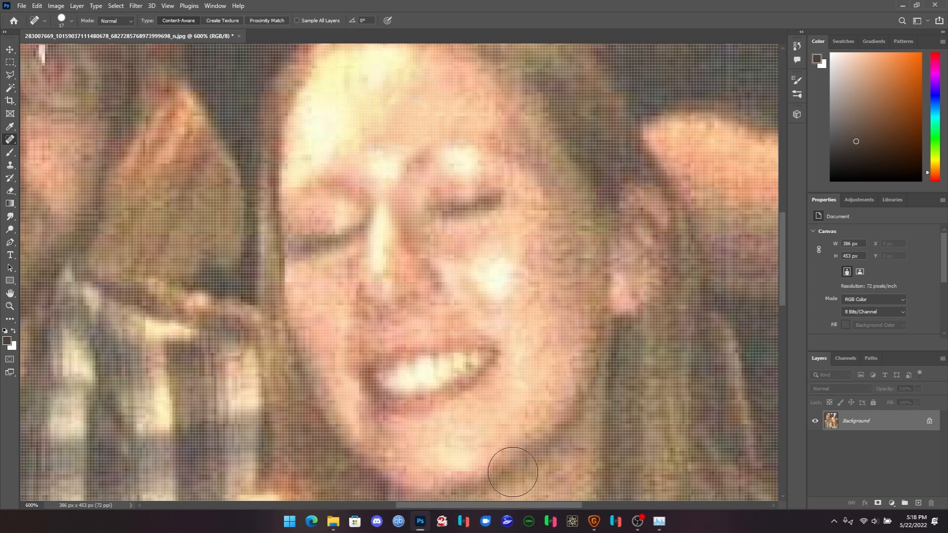
left_click(489, 279)
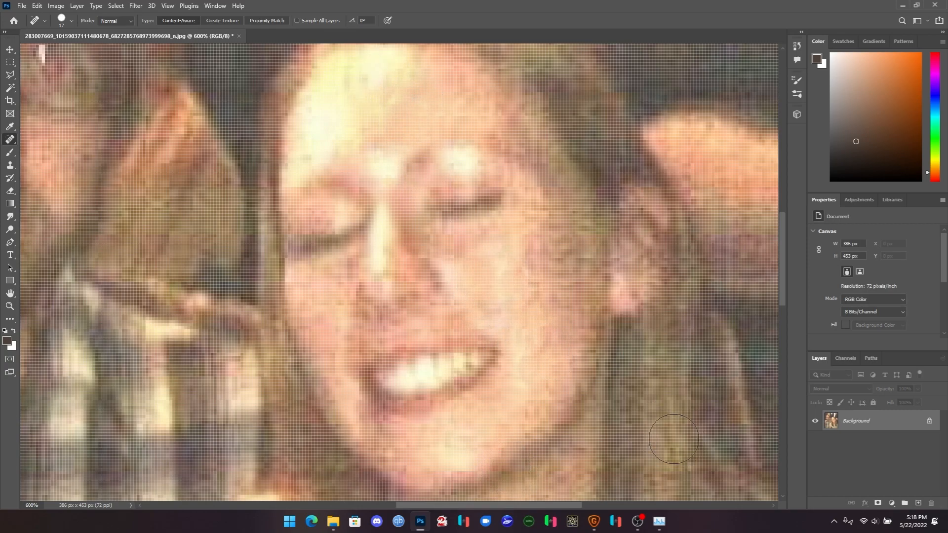
left_click(525, 347)
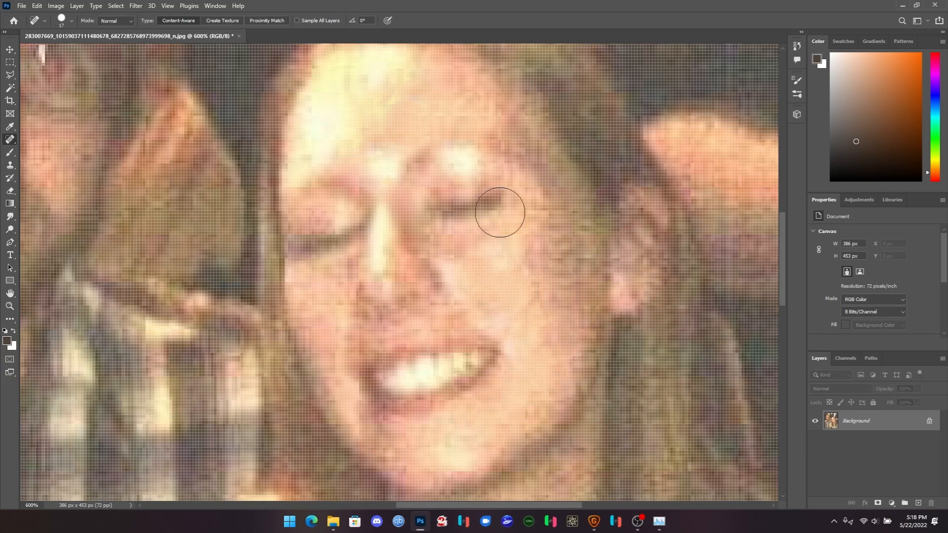
left_click(383, 164)
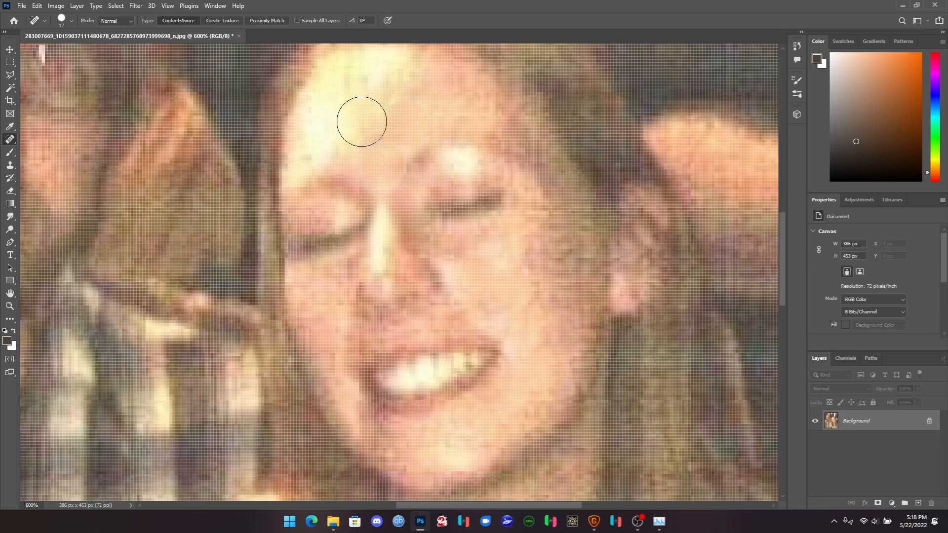
Step: Heal the bright, uneven skin across the lower forehead above the woman's eyebrows with the 17 px Spot Healing Brush
left_click(298, 160)
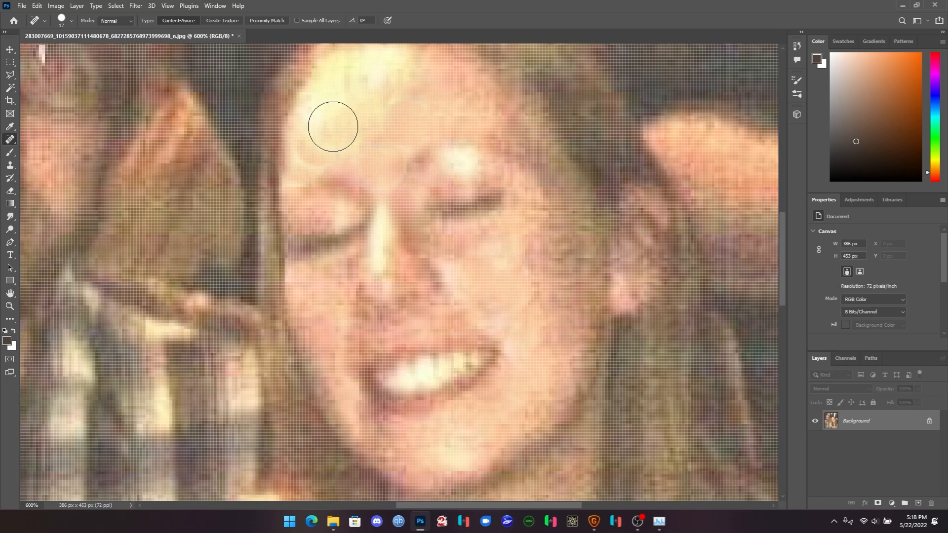
left_click(301, 160)
mouse_move(302, 160)
left_mouse_down()
mouse_move(330, 89)
mouse_move(375, 66)
mouse_move(392, 71)
mouse_move(359, 104)
mouse_move(365, 141)
left_mouse_up()
left_click(435, 161)
Step: Heal the bright highlights on the woman's upper forehead, along the hairline and between the eyebrows
scroll(420, 147, "up", 3)
scroll(422, 148, "up", 2)
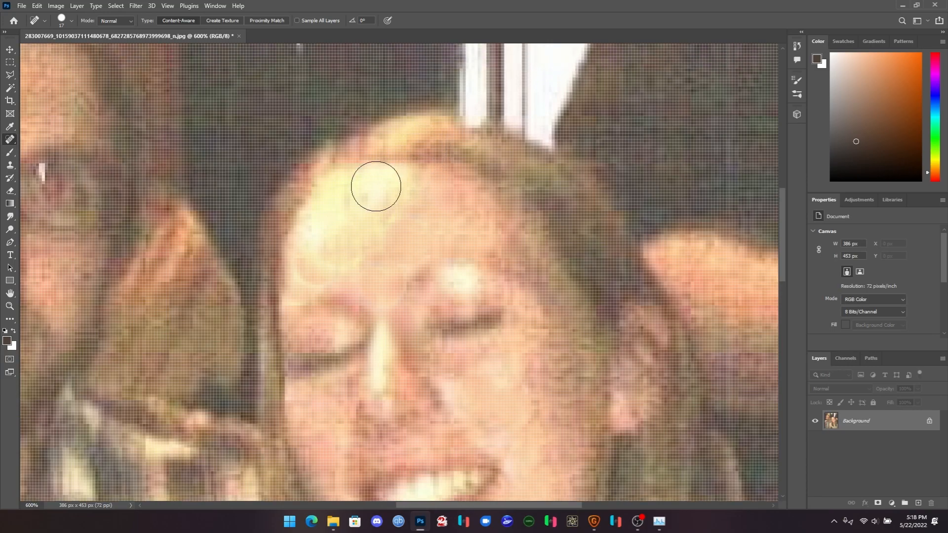
left_click(402, 189)
left_click(377, 191)
left_click(366, 206)
left_click(349, 202)
left_click(340, 202)
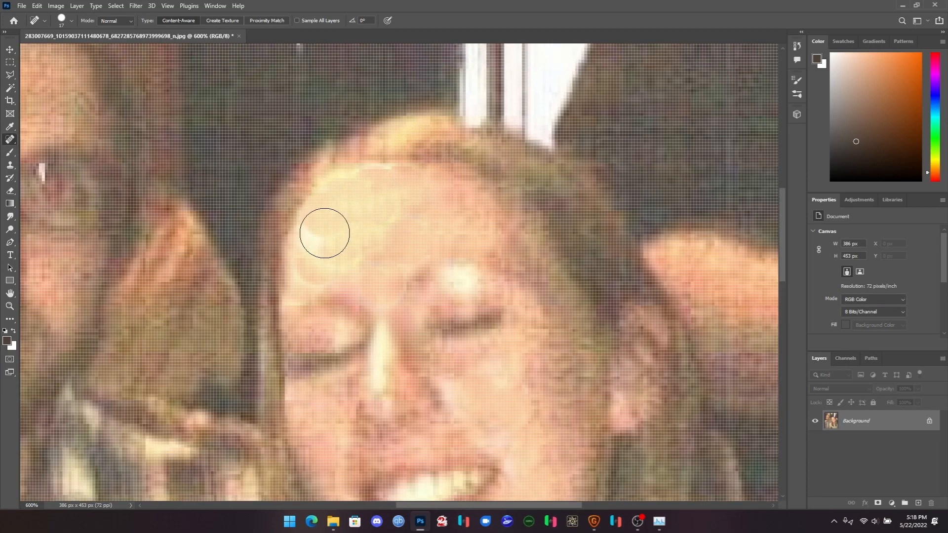
left_click(301, 244)
left_click(396, 241)
left_click(396, 268)
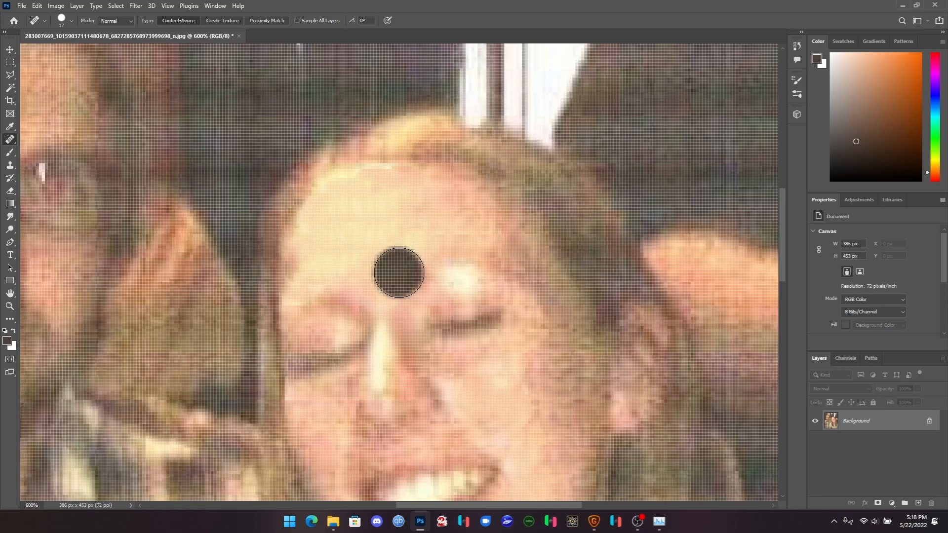
Step: Even out the remaining forehead patches above the brow, below the hairline and toward the shaded side
left_click(311, 282)
left_click(292, 292)
left_click(387, 187)
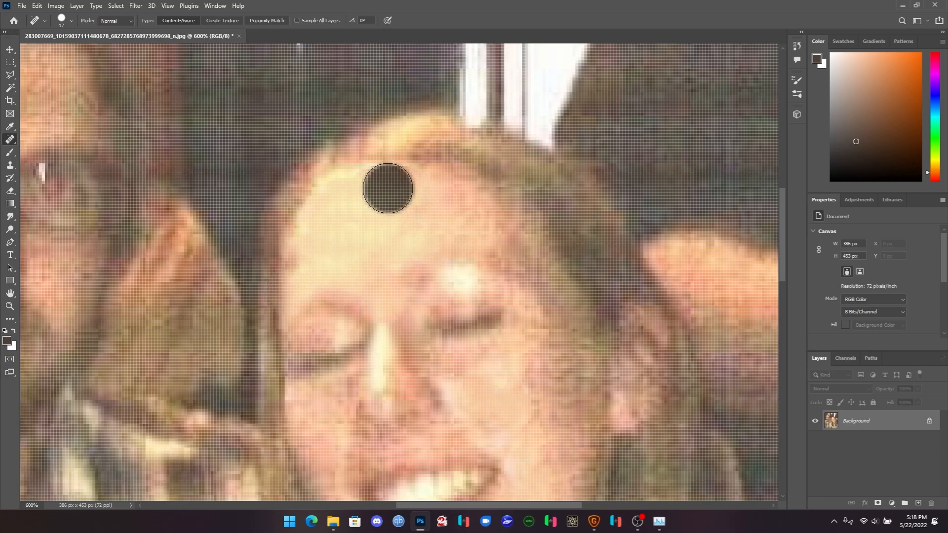
left_click(352, 188)
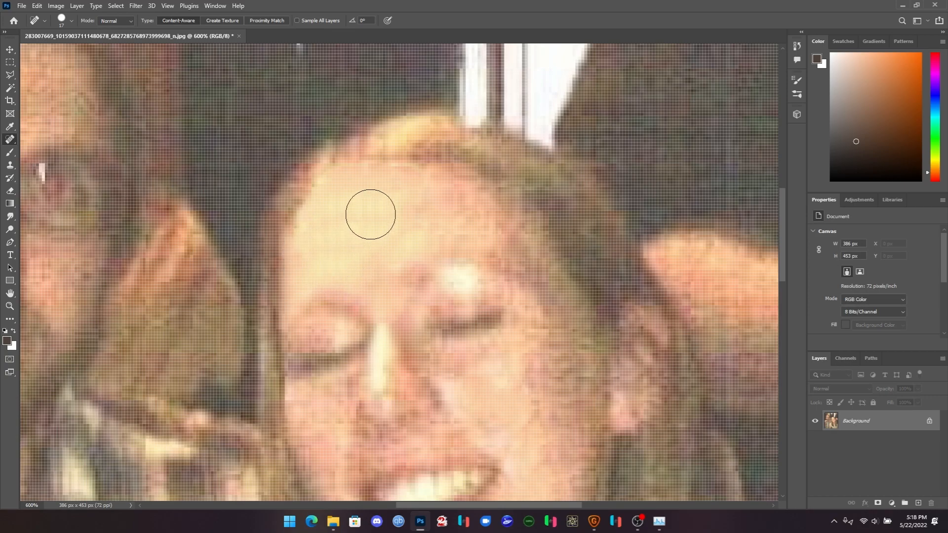
left_click(419, 188)
left_click_drag(439, 217, 468, 214)
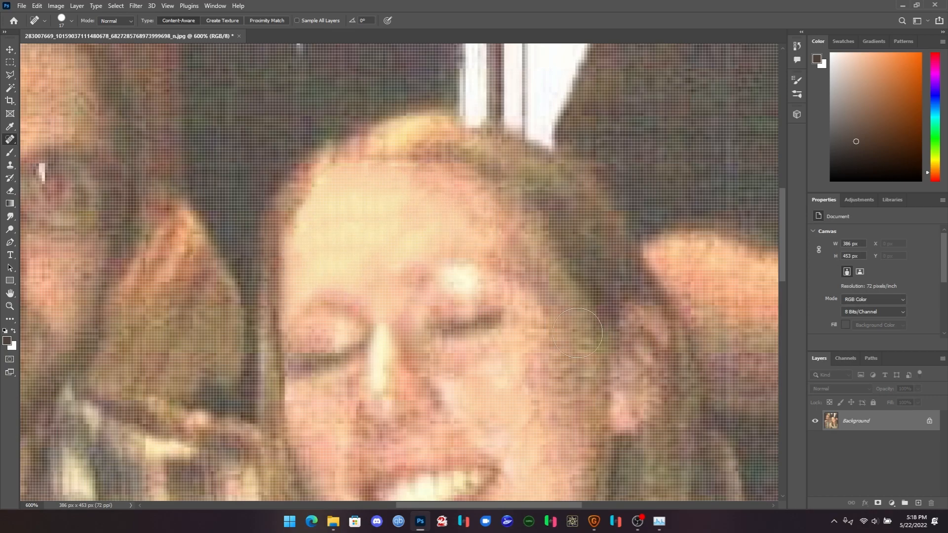
Step: Heal the uneven skin on the woman's chin and on the cheek beside her nose and smile
scroll(569, 308, "down", 4)
scroll(569, 308, "up", 1)
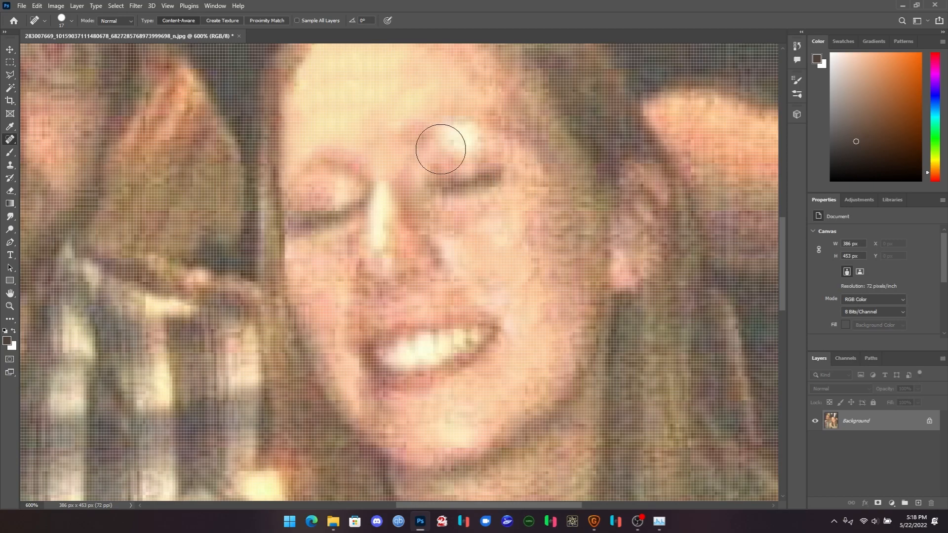
mouse_move(514, 6)
left_mouse_down()
mouse_move(541, 463)
mouse_move(514, 407)
mouse_move(539, 433)
mouse_move(482, 2)
left_mouse_up()
left_click(462, 413)
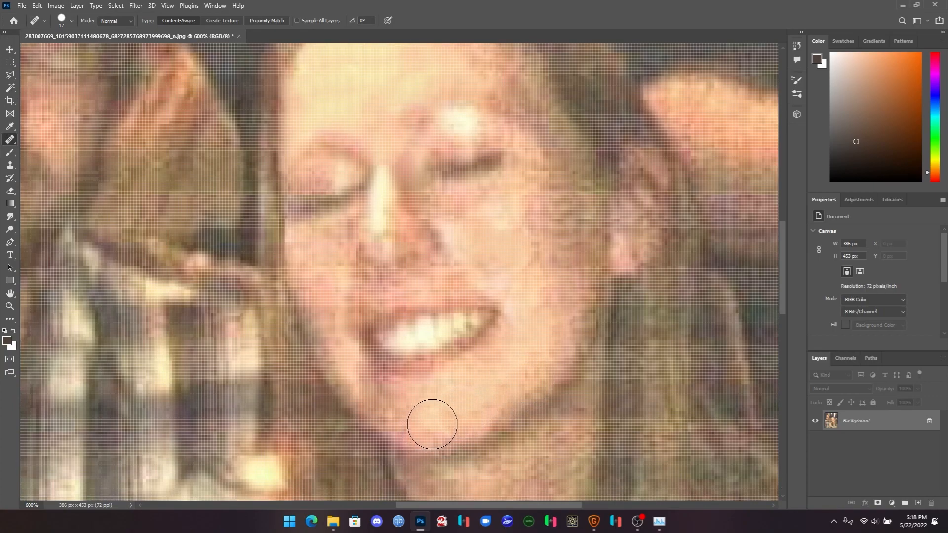
left_click(432, 424)
left_click(416, 427)
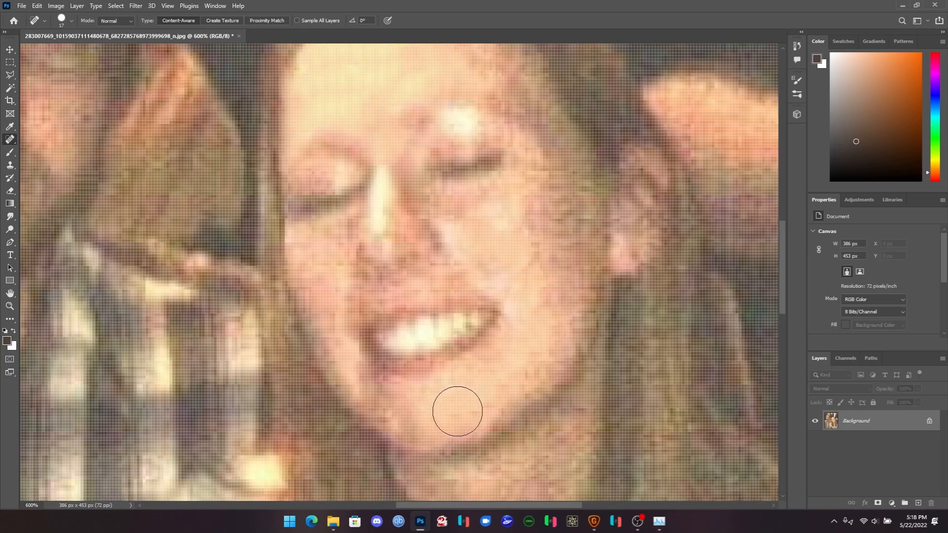
left_click(494, 224)
left_click(511, 215)
left_click(514, 290)
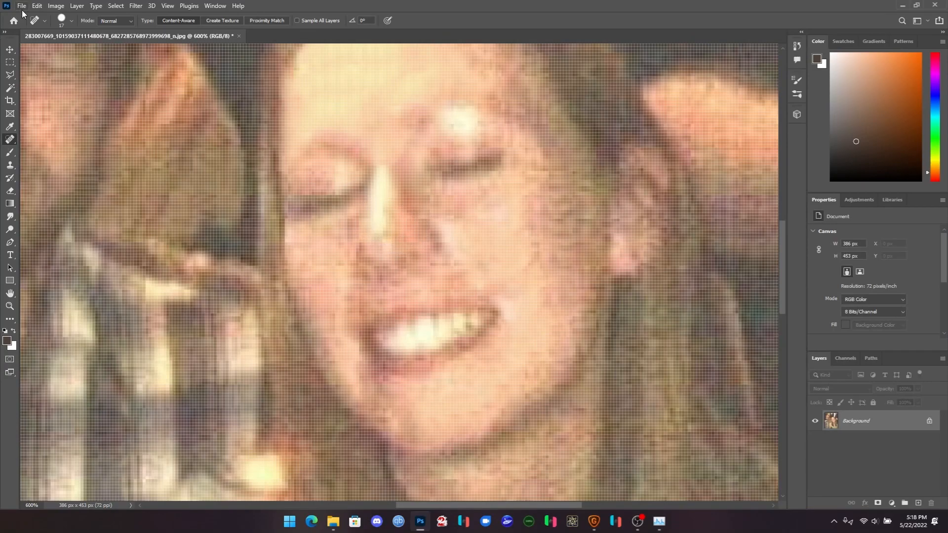
Step: Set the Spot Healing Brush to 9 px and remove the bright highlight along the bridge and tip of the woman's nose
left_click(72, 21)
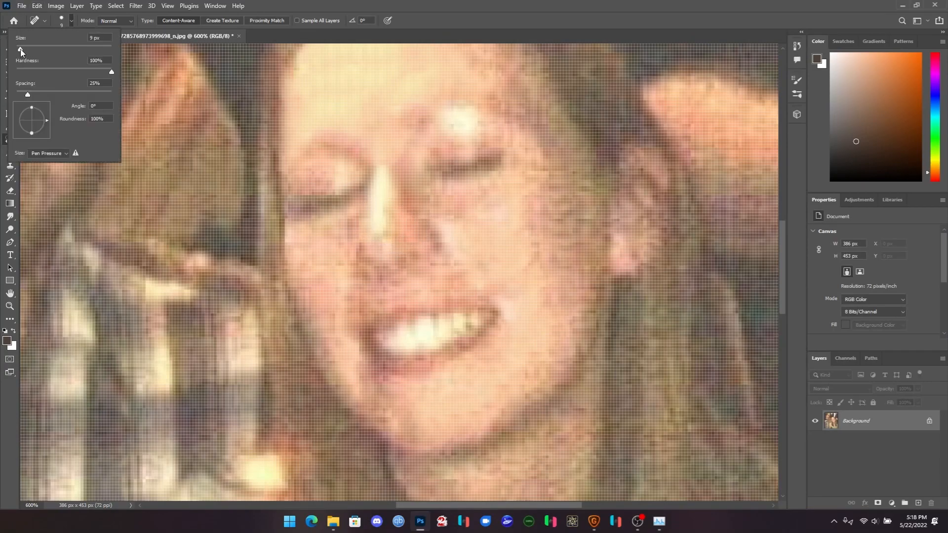
left_click(375, 225)
left_click(377, 211)
left_click(378, 197)
left_click(379, 181)
left_click(384, 173)
left_click(397, 196)
left_click(381, 237)
left_click(392, 186)
left_click(382, 169)
left_click(404, 197)
left_click(404, 205)
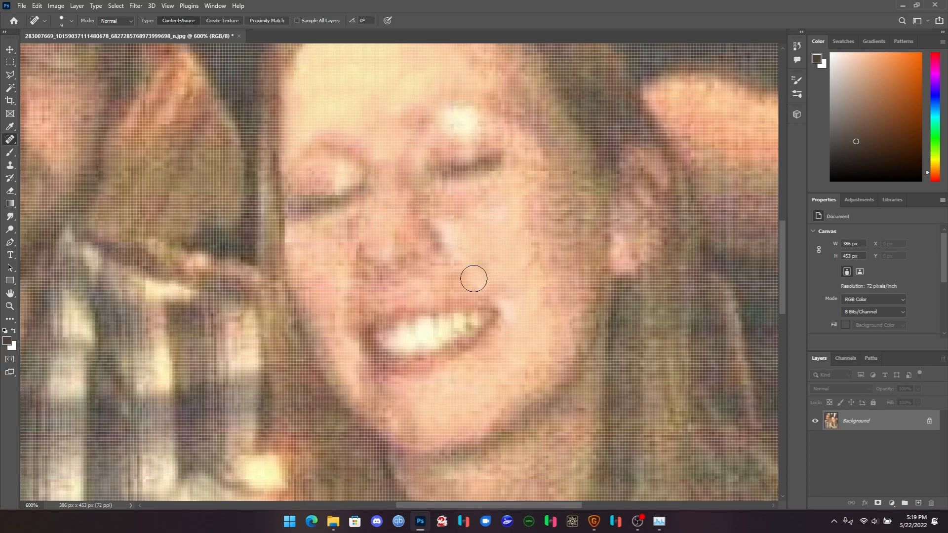
Step: Save the retouched photo under its existing file name
left_click(22, 6)
left_click(38, 5)
left_click(22, 5)
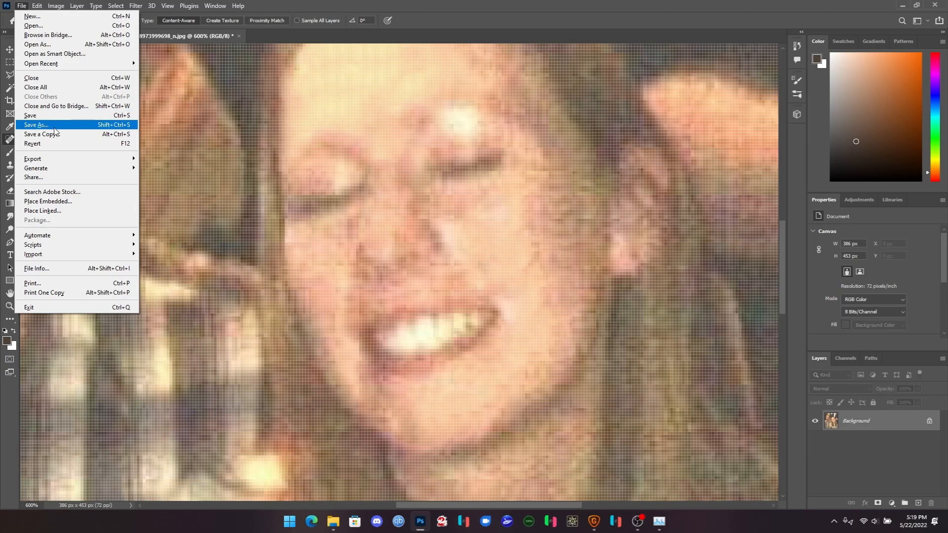
left_click(55, 117)
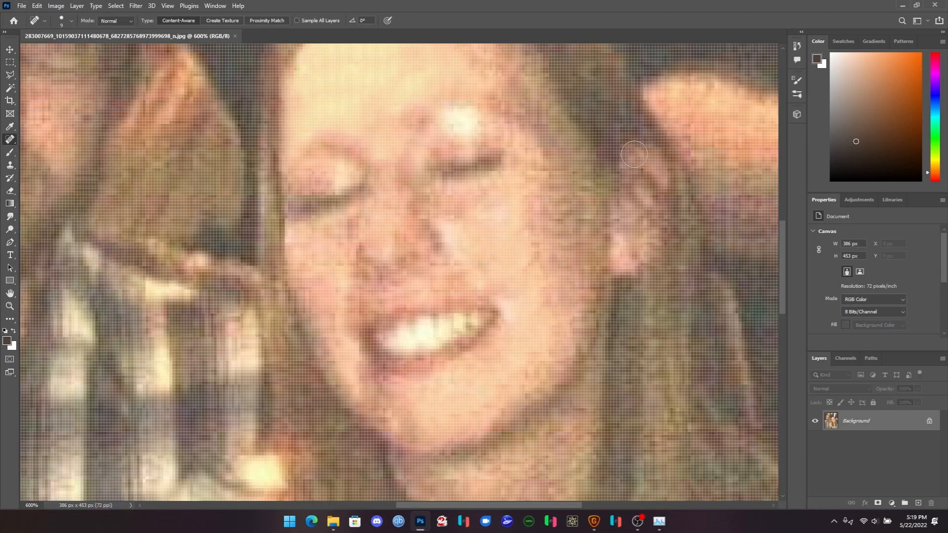
Step: Switch to Gigapixel AI, replace the unsaved old image with the newly saved photo from Camera Roll, and frame the woman's face
left_click(903, 5)
left_click(782, 493)
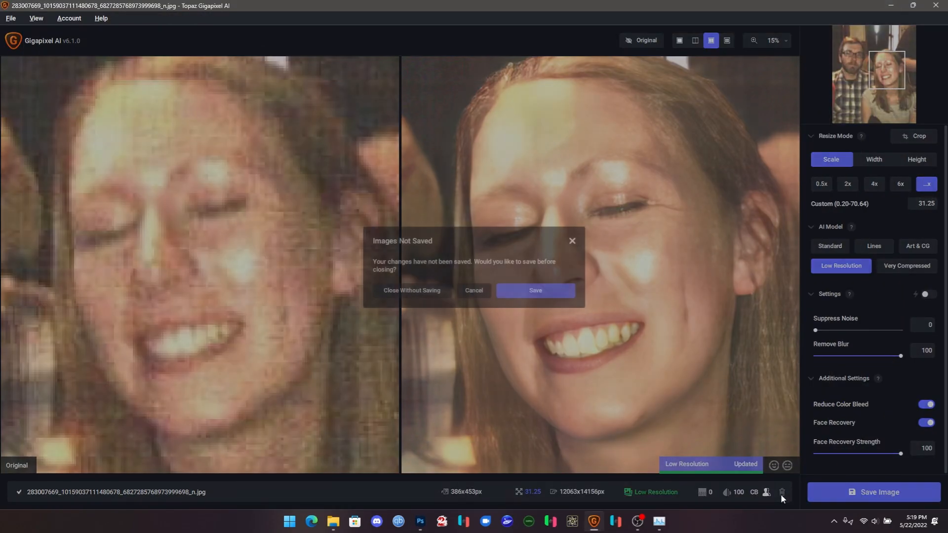
left_click(429, 296)
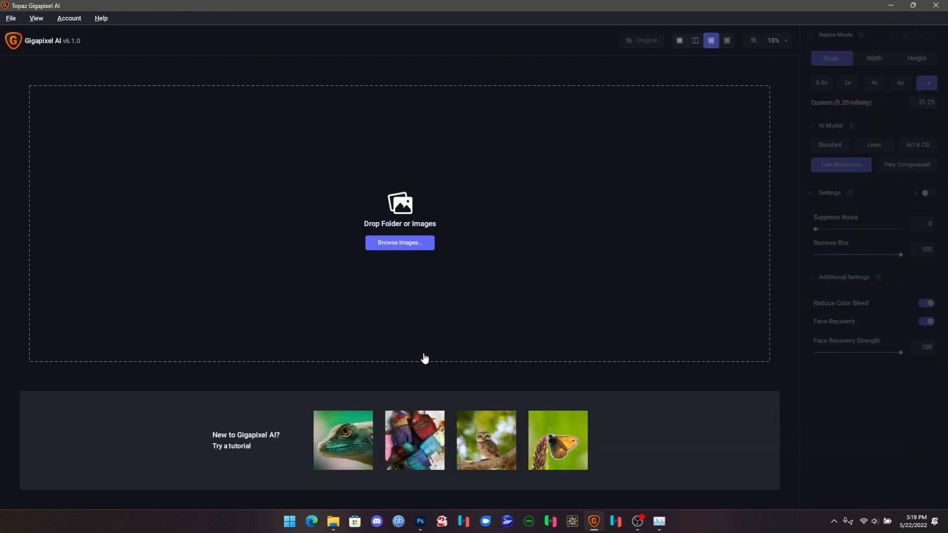
left_click(334, 522)
left_click_drag(732, 264, 370, 324)
left_click(771, 5)
scroll(647, 241, "up", 2)
scroll(652, 241, "down", 3)
left_click_drag(652, 241, 584, 257)
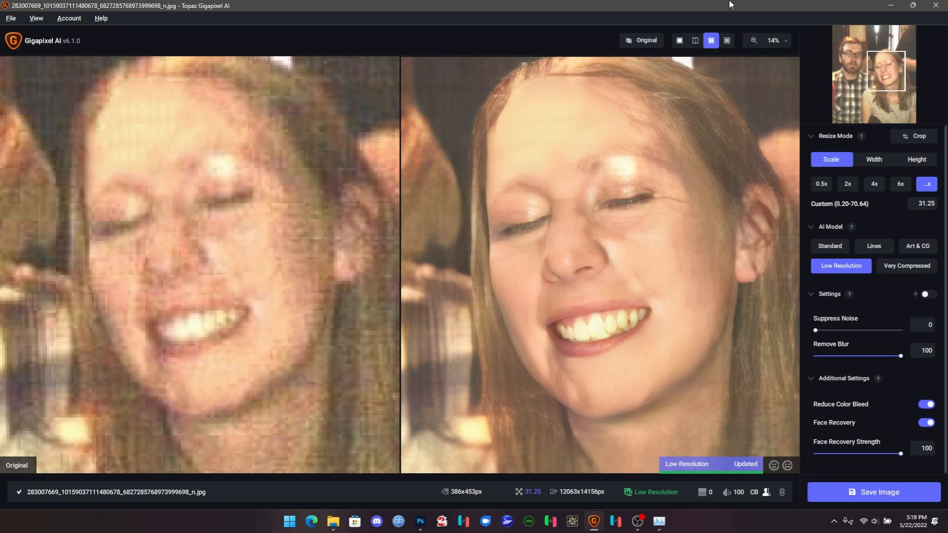
Step: Close the couple photo without saving, load 2A-scratched_original-731x1024.jpg from Camera Roll, and frame the face in the preview
left_click(783, 492)
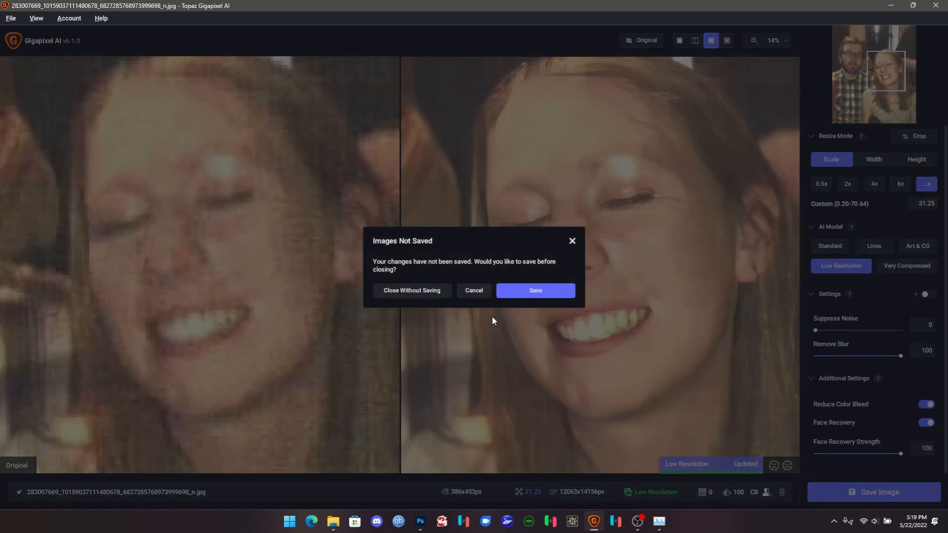
left_click(428, 296)
left_click(333, 522)
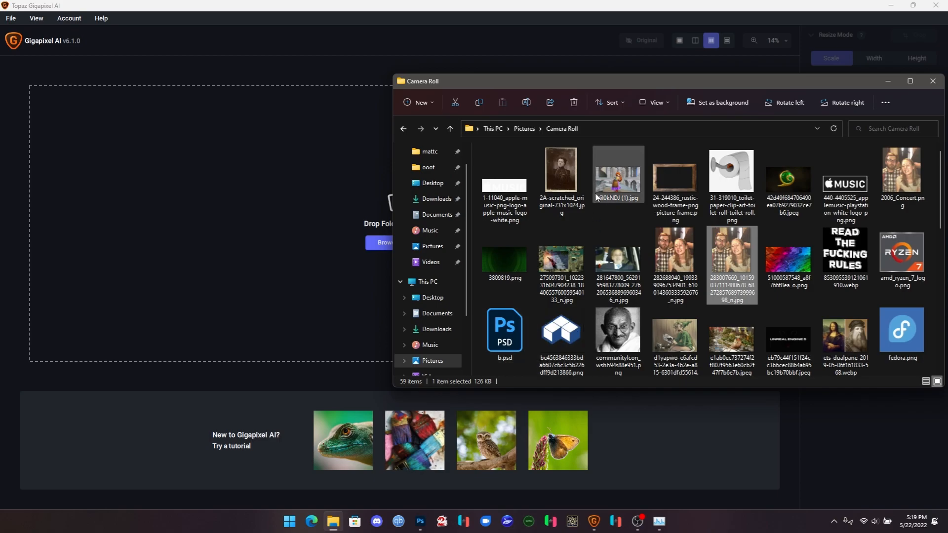
left_click(559, 172)
left_click_drag(559, 173, 308, 230)
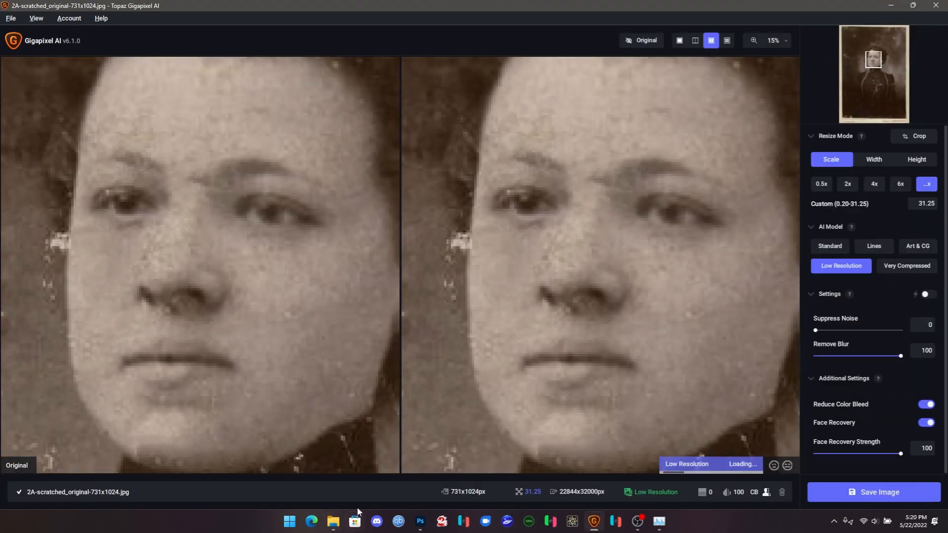
left_click_drag(331, 353, 323, 324)
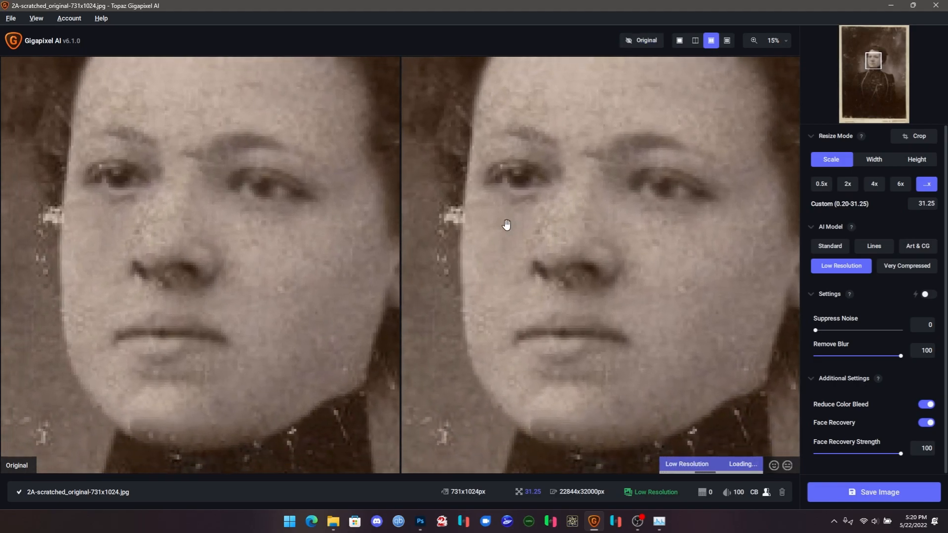
left_click_drag(471, 298, 435, 320)
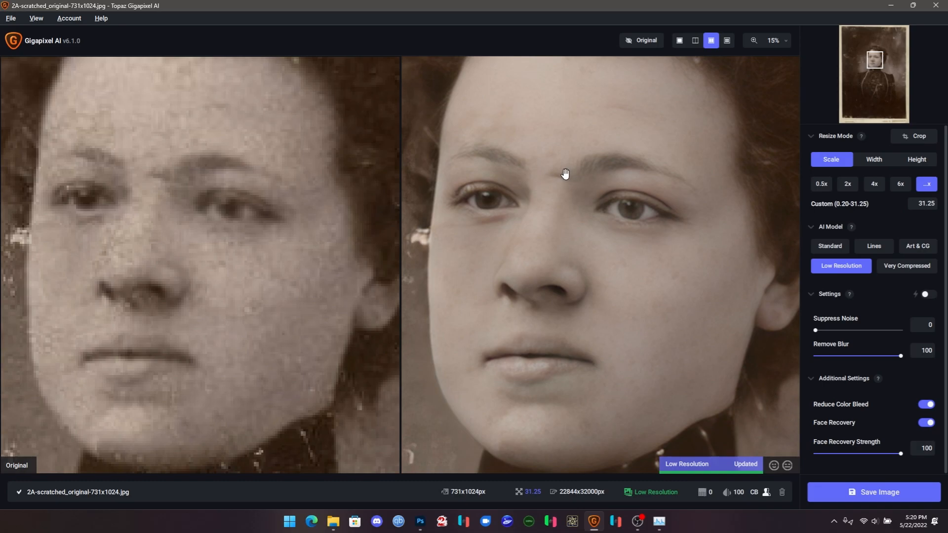
Step: Add unknown.png from Camera Roll to the image list and show the woman's face in the preview
left_click(333, 521)
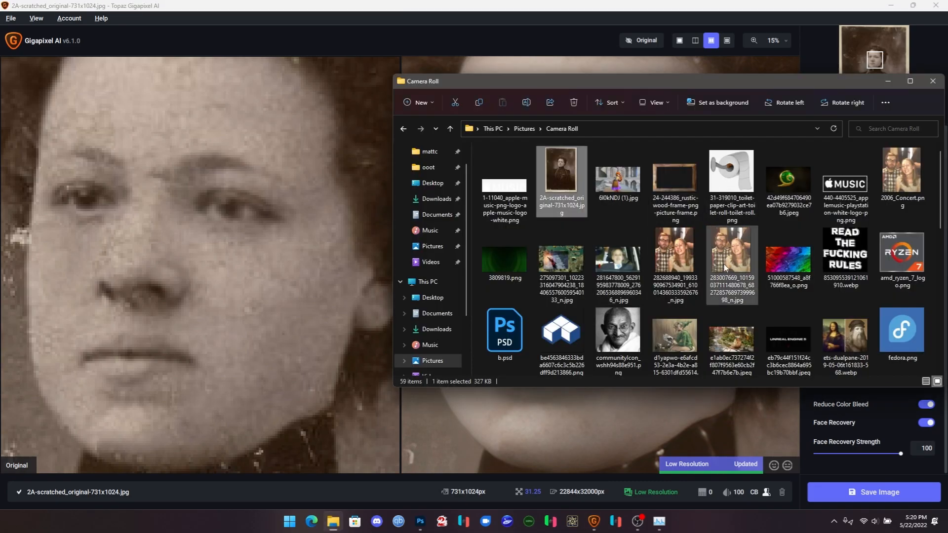
left_click(846, 279)
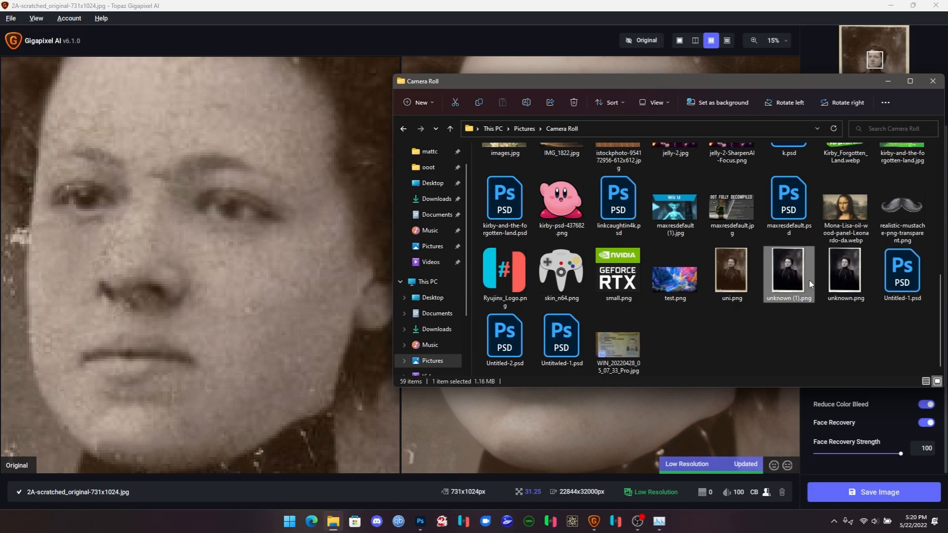
left_click_drag(848, 274, 238, 286)
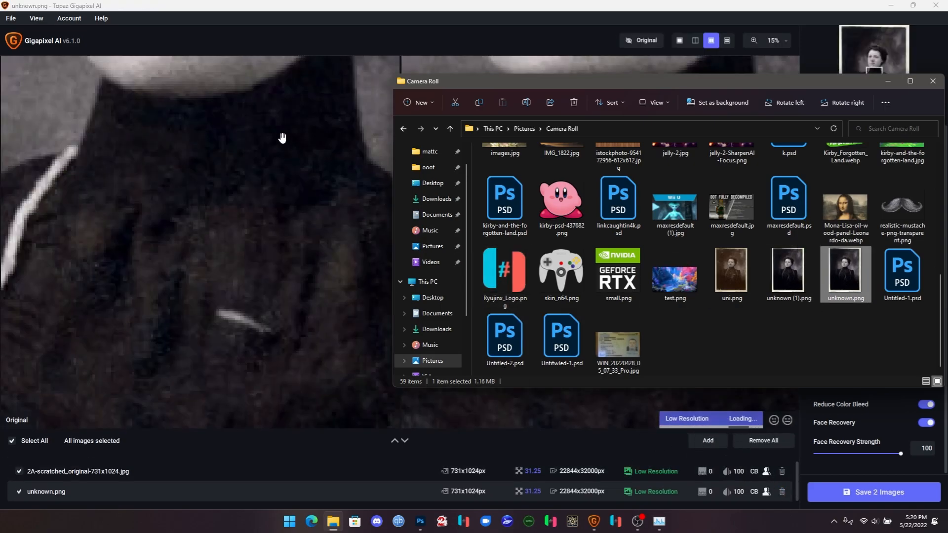
left_click(285, 140)
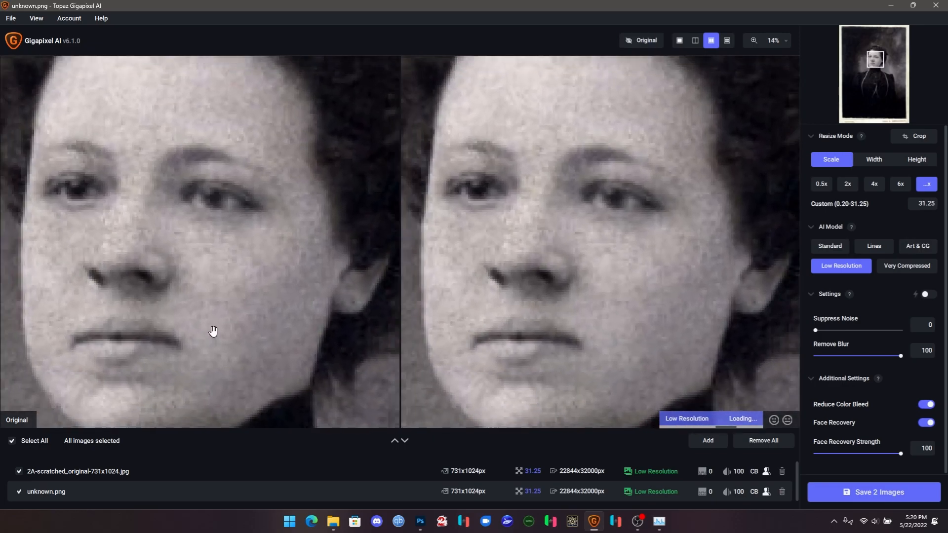
scroll(213, 331, "down", 2)
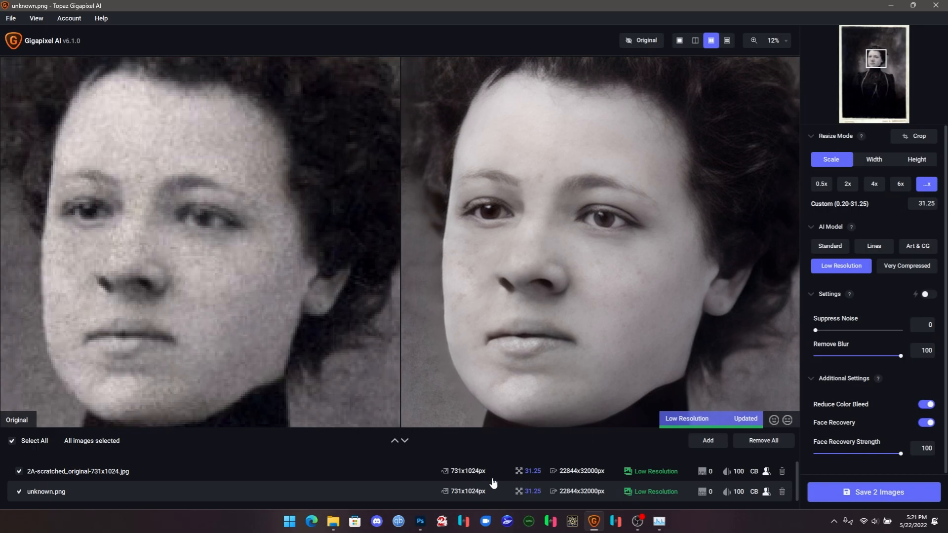
Step: Display 2A-scratched_original-731x1024.jpg again and frame its face to compare it with the restored version
left_click(386, 475)
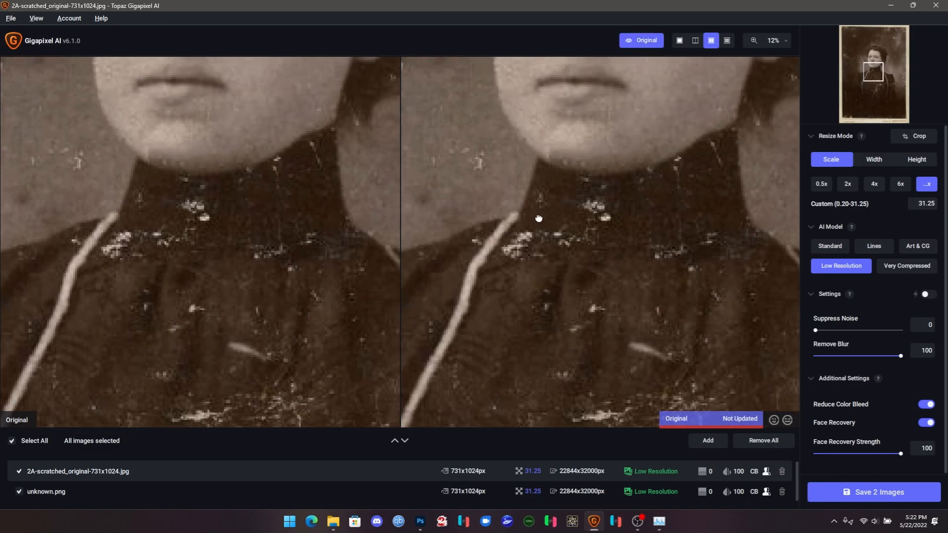
left_click_drag(539, 219, 516, 413)
left_click_drag(519, 263, 500, 318)
scroll(502, 300, "down", 1)
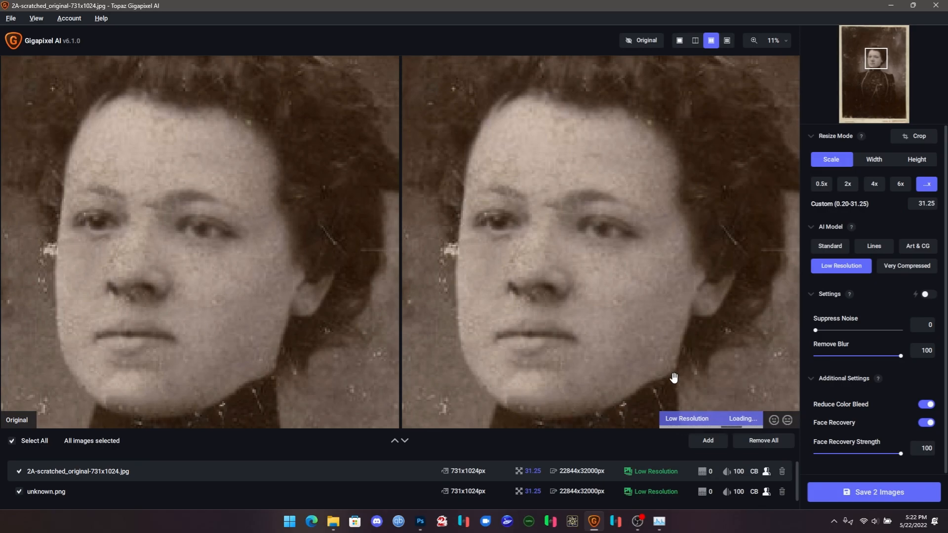
Step: Close both portrait images without saving
left_click(782, 471)
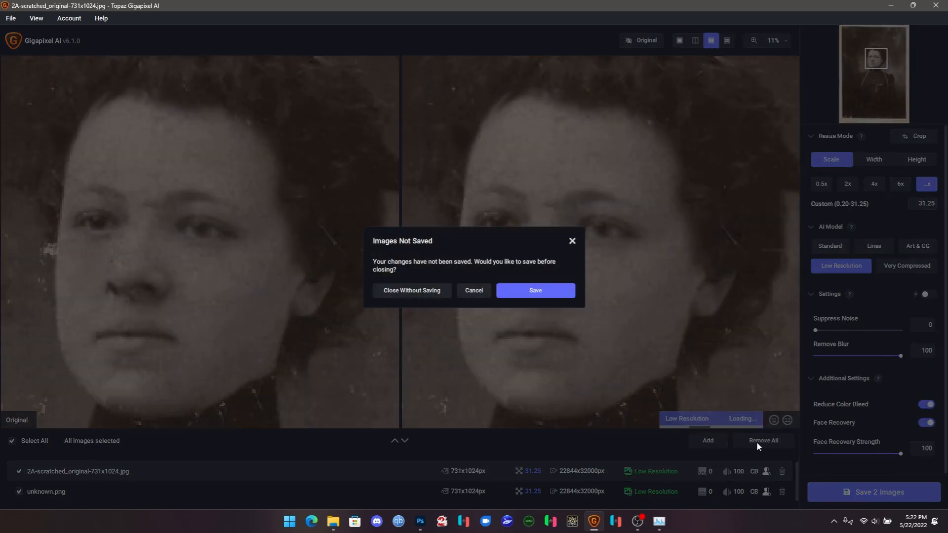
left_click(411, 297)
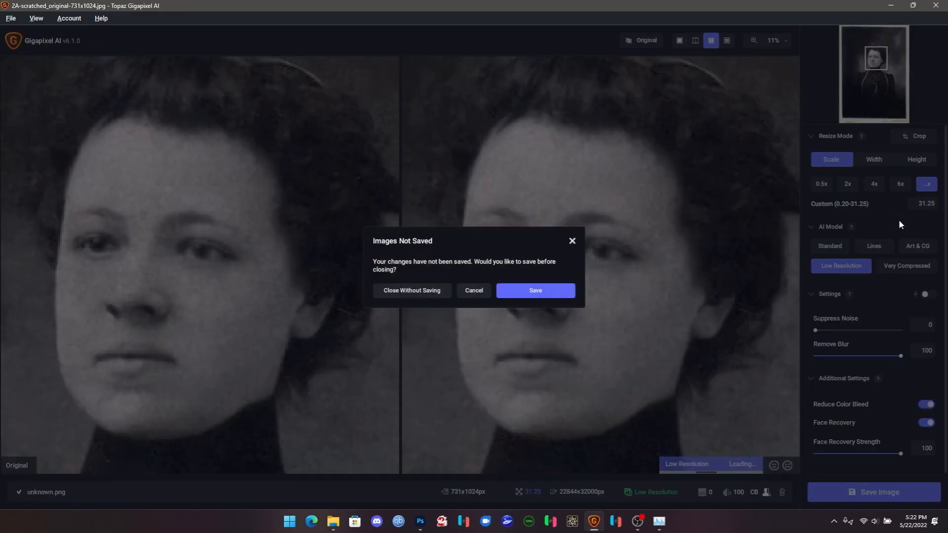
left_click(432, 292)
Step: Load Mona-Lisa-oil-wood-panel-Leonardo-da.webp from Camera Roll and frame the face in the preview
left_click(334, 522)
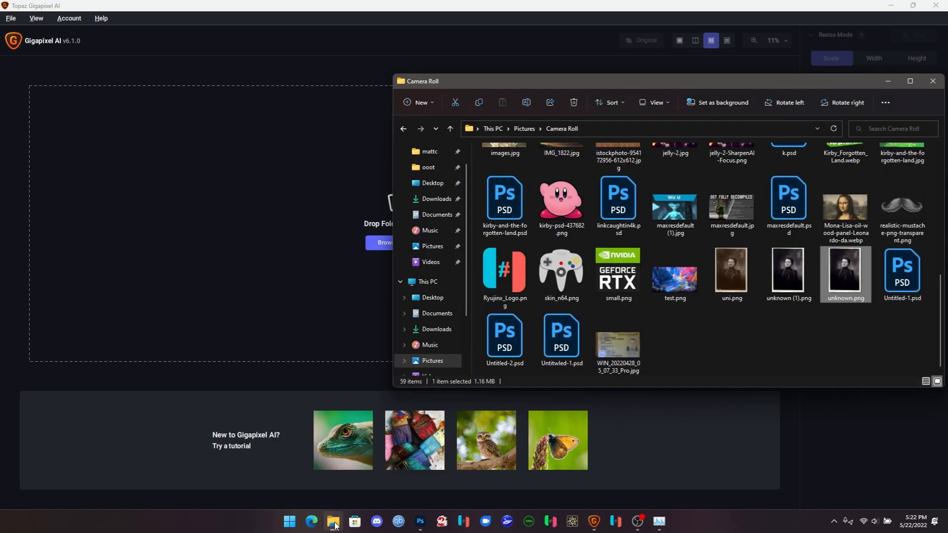
scroll(745, 294, "up", 5)
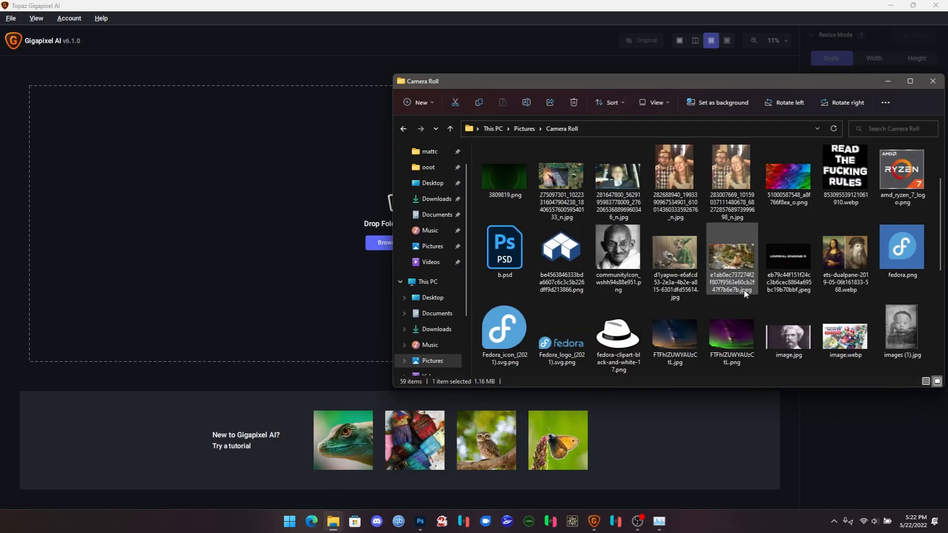
scroll(746, 293, "up", 2)
scroll(751, 286, "down", 5)
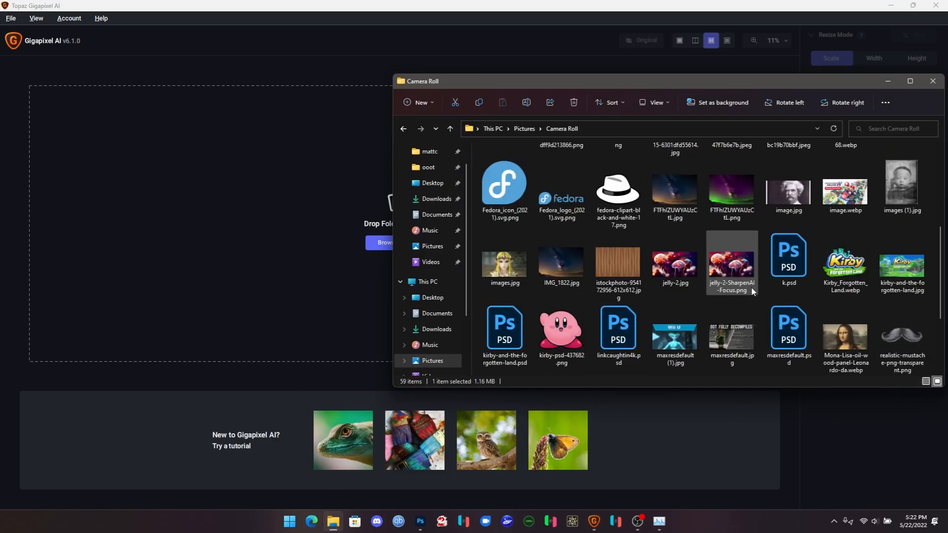
left_click_drag(849, 335, 268, 223)
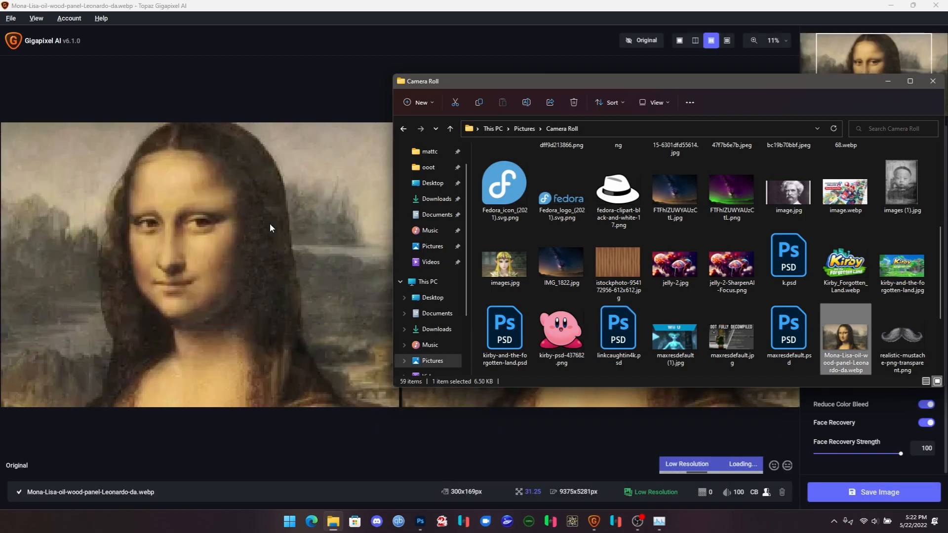
left_click(246, 265)
scroll(583, 244, "up", 3)
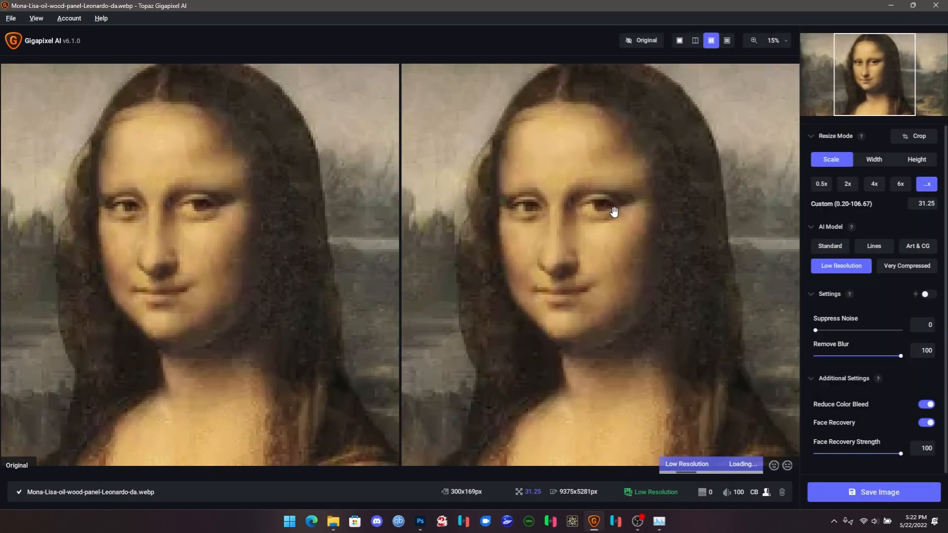
scroll(624, 233, "up", 1)
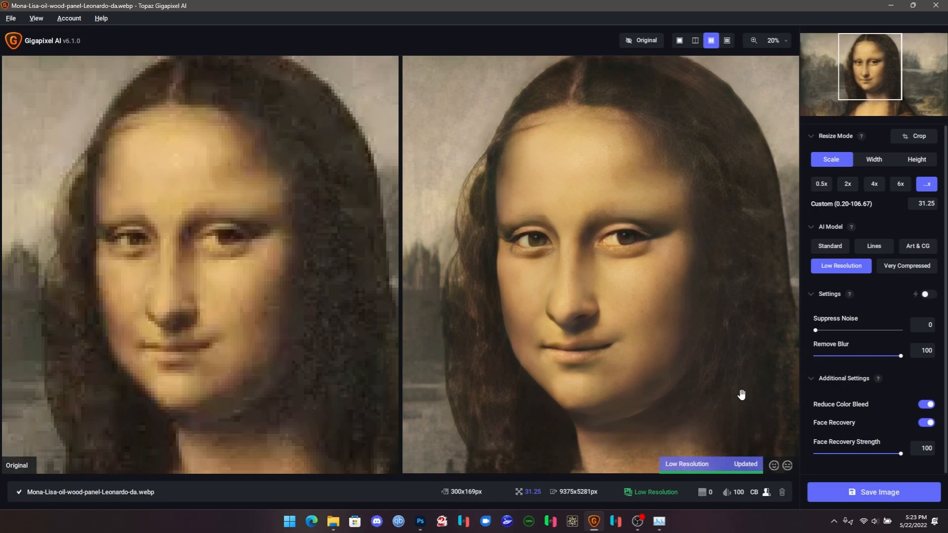
Step: Add the starry sky photo FTFhIZUWYAUzCtL.jpg from Camera Roll to the image list
left_click(333, 521)
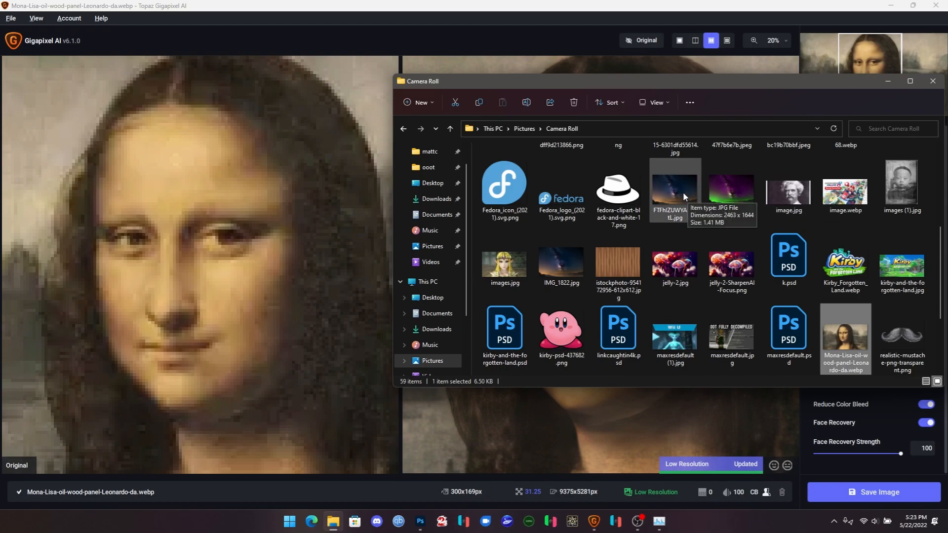
left_click_drag(683, 192, 265, 223)
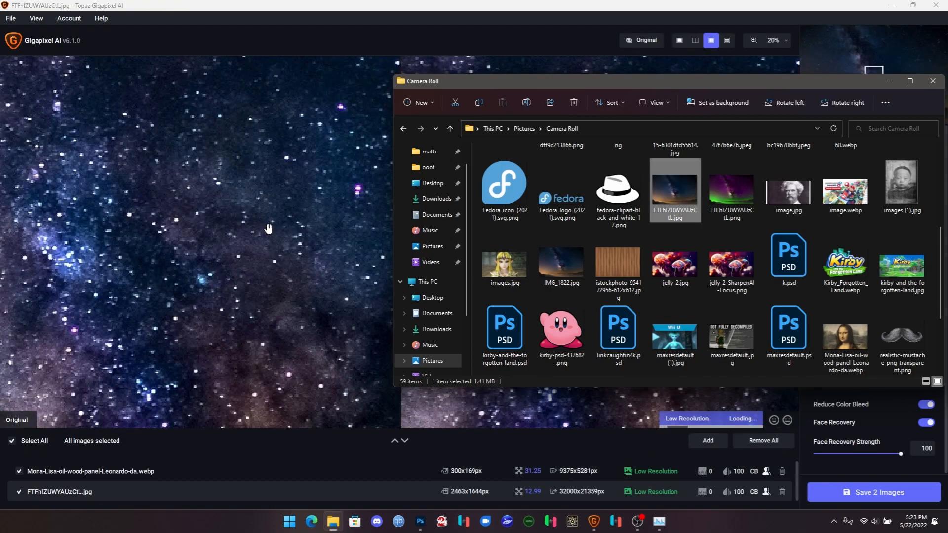
left_click(459, 4)
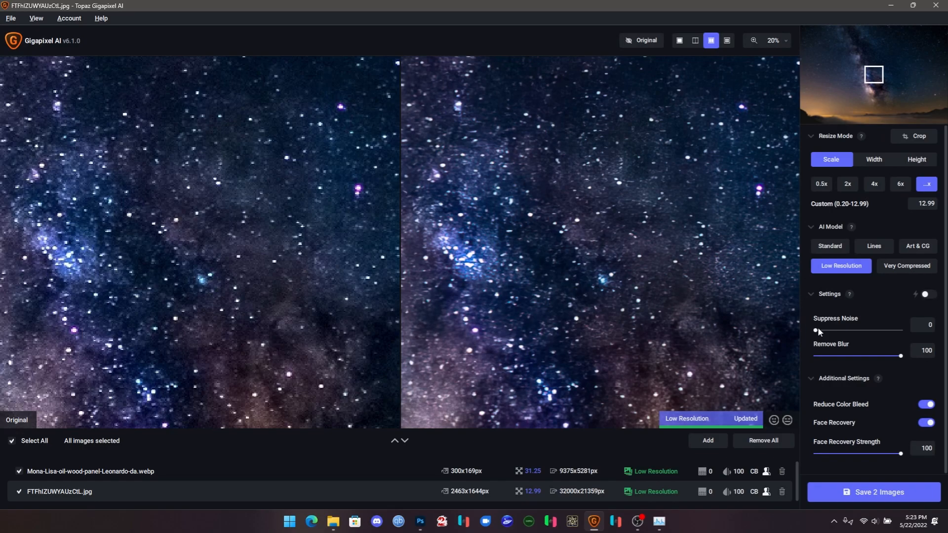
Step: Set Suppress Noise to 100 and compare the upscaled starry sky with its original
left_click_drag(819, 330, 903, 330)
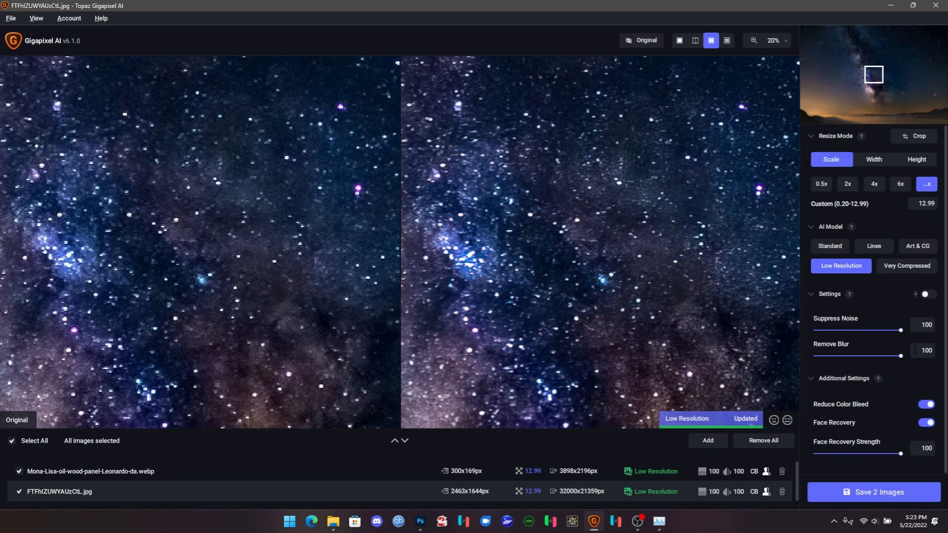
left_click(628, 300)
left_click(627, 300)
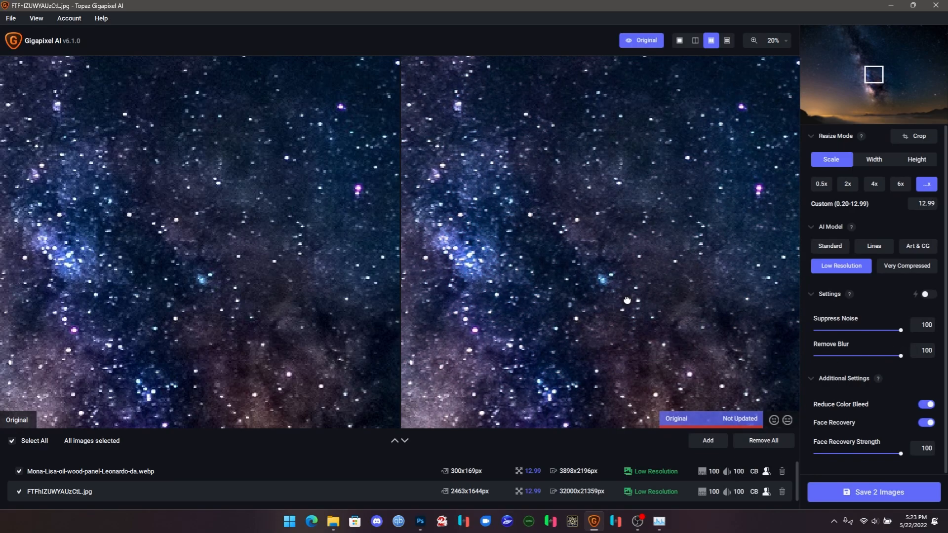
left_click(628, 300)
left_click(627, 301)
left_click(627, 300)
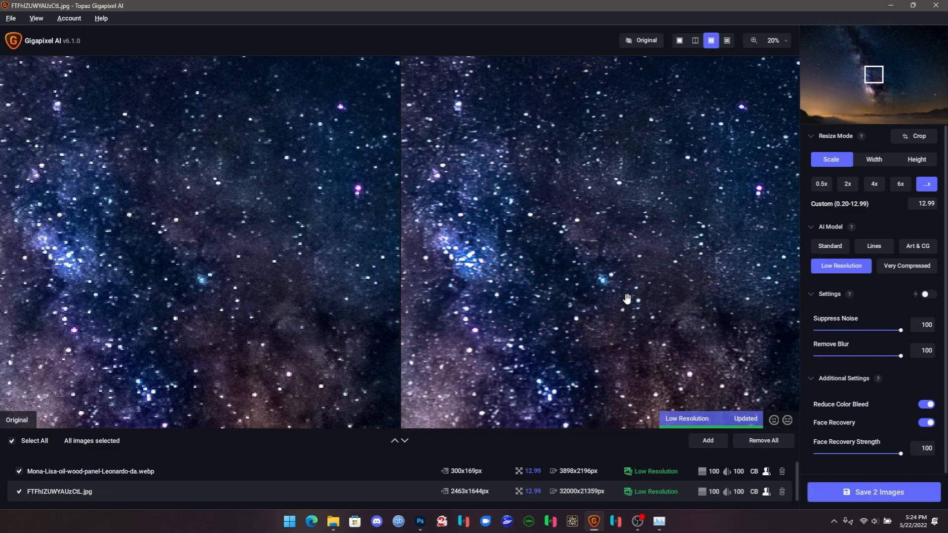
left_click(628, 300)
Step: Remove the Mona Lisa and starry sky images from the list without saving
left_click(782, 472)
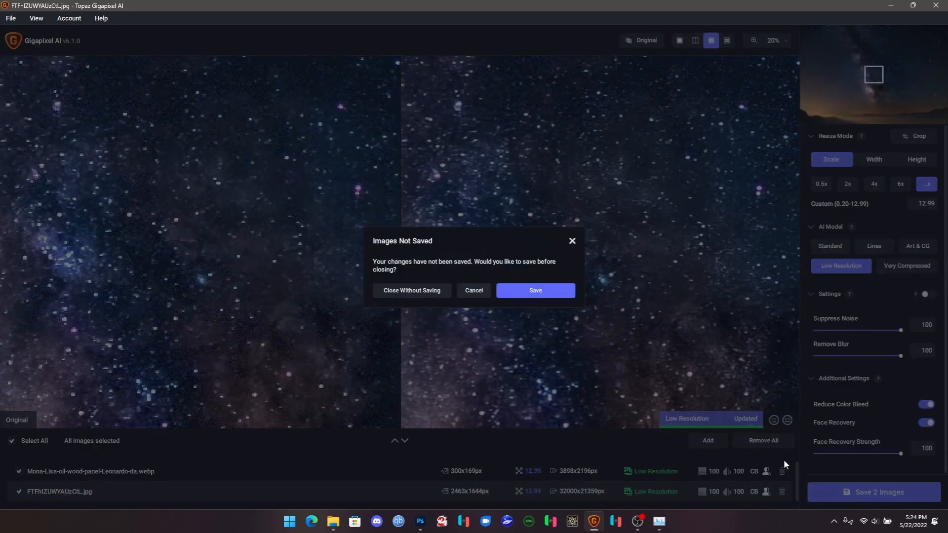
left_click(421, 294)
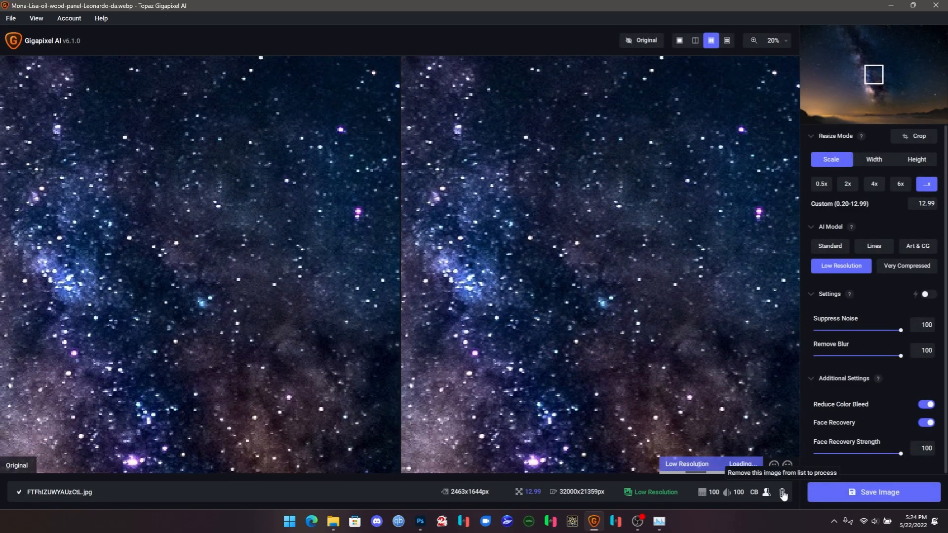
left_click(782, 492)
left_click(415, 295)
Step: Load images.jpg from Camera Roll with the crowned character's face framed, and switch the AI model to Art & CG
left_click(334, 524)
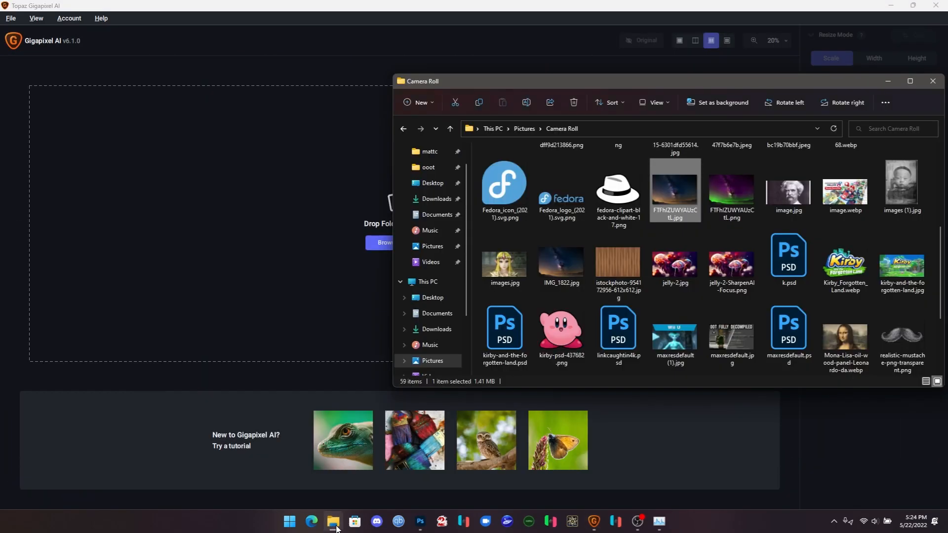
left_click_drag(505, 264, 177, 207)
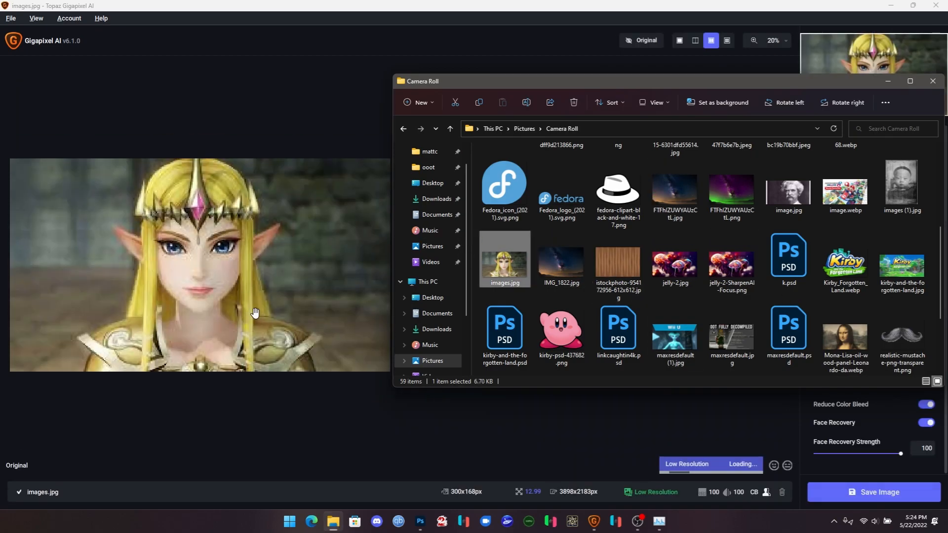
left_click(268, 283)
scroll(204, 248, "up", 7)
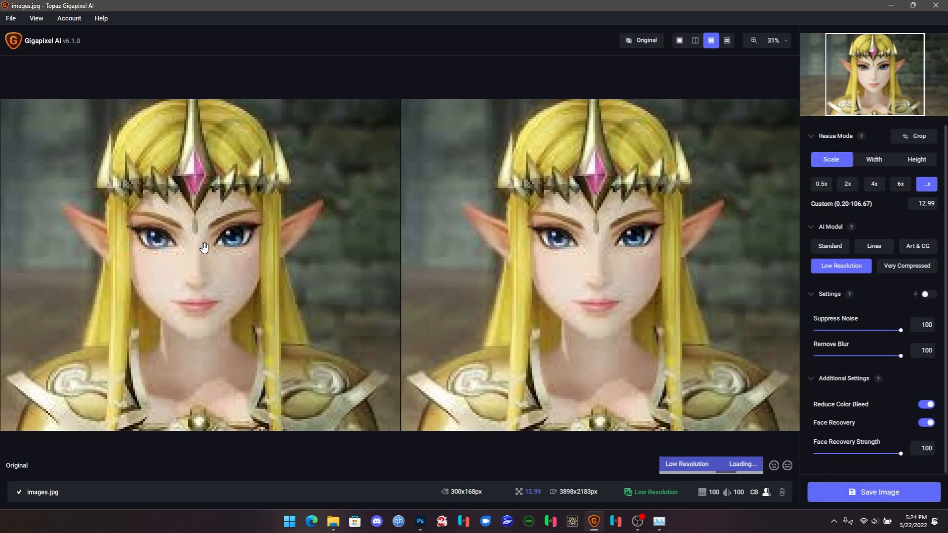
scroll(204, 248, "up", 2)
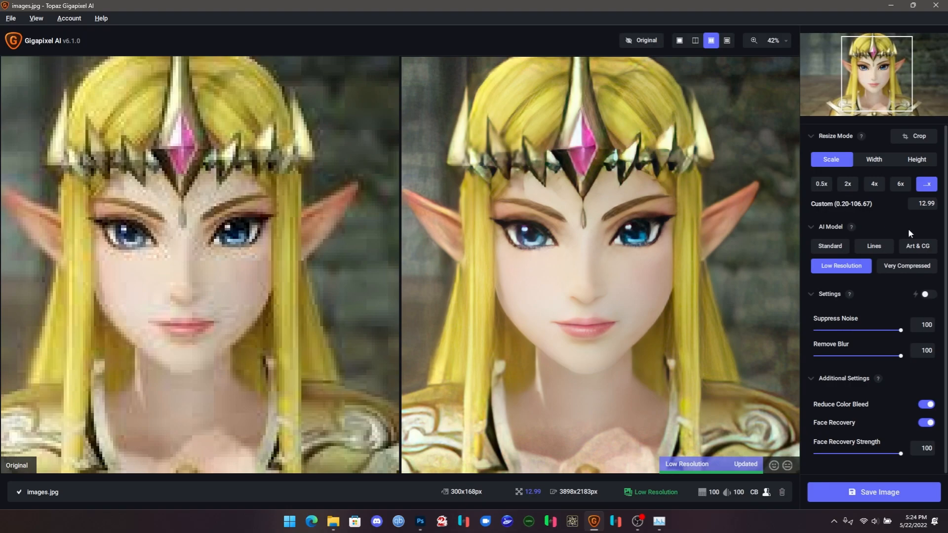
left_click(928, 250)
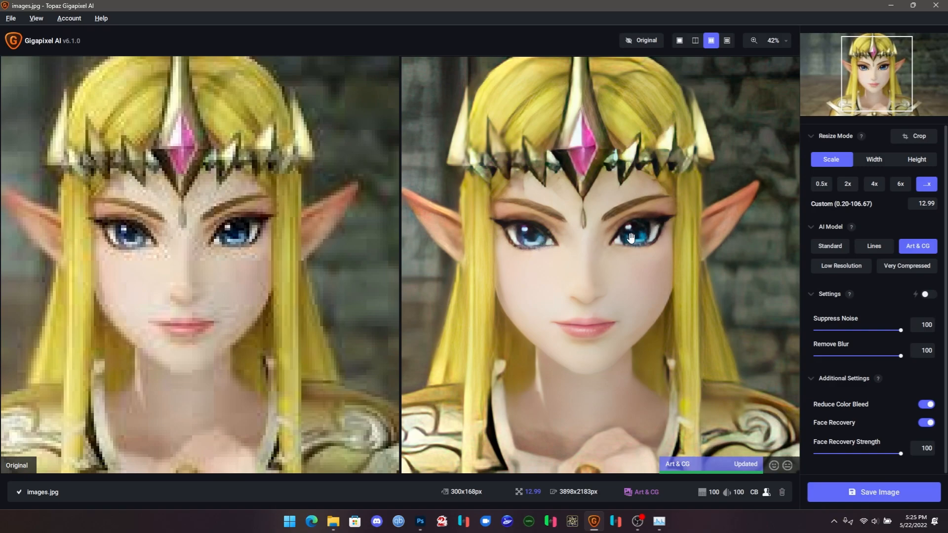
Step: Add the photo of the man in the car from Camera Roll and process his face with the Low Resolution model
left_click(334, 521)
scroll(638, 339, "down", 2)
scroll(638, 338, "up", 5)
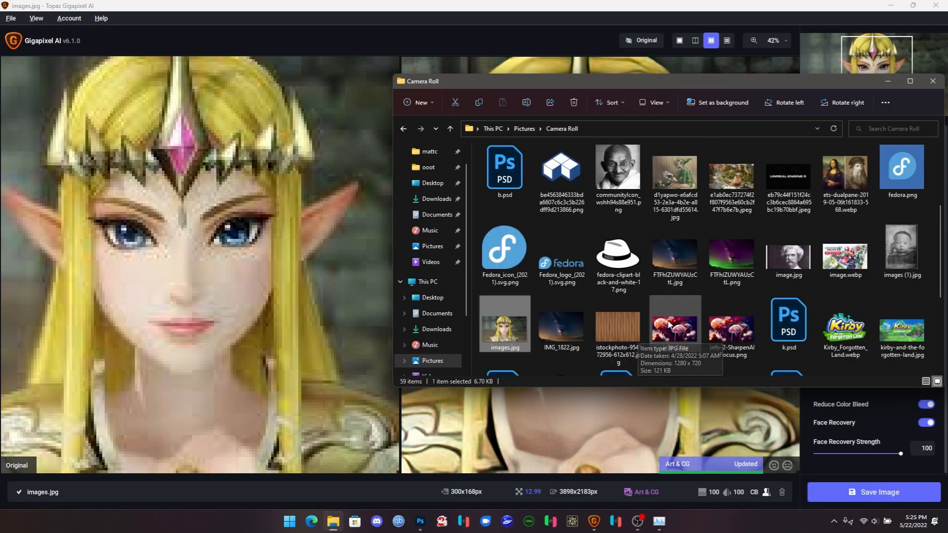
scroll(670, 319, "up", 2)
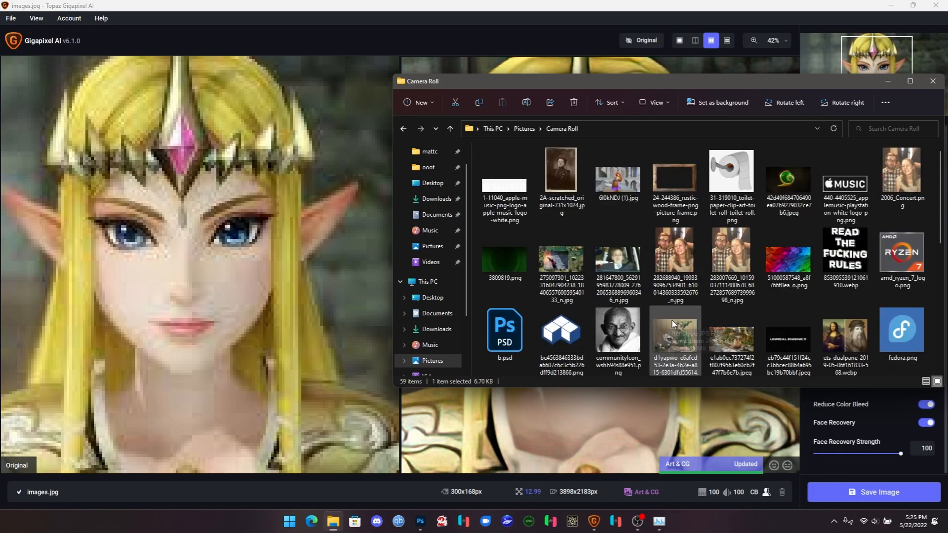
left_click_drag(618, 262, 302, 257)
left_click_drag(271, 149, 176, 230)
scroll(255, 271, "down", 5)
scroll(254, 271, "down", 2)
scroll(214, 227, "down", 2)
scroll(214, 226, "down", 1)
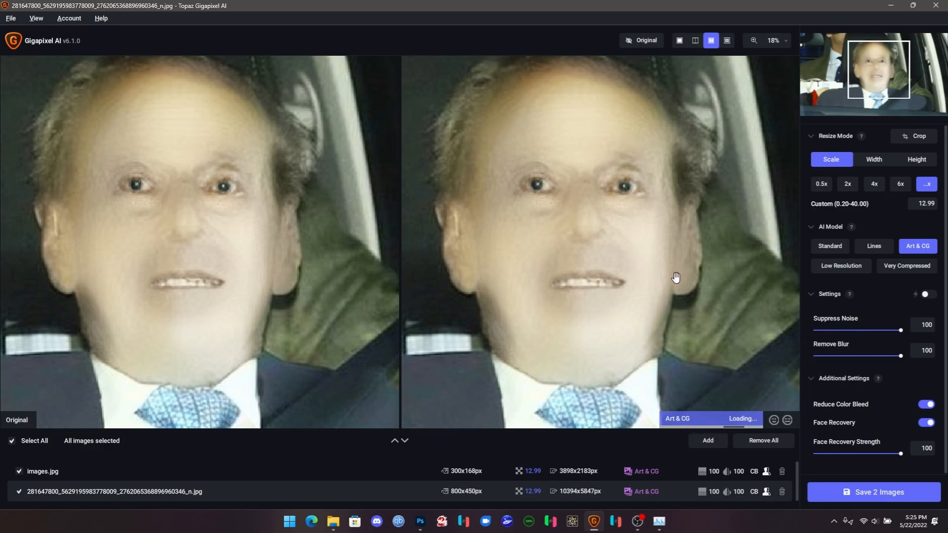
left_click(841, 269)
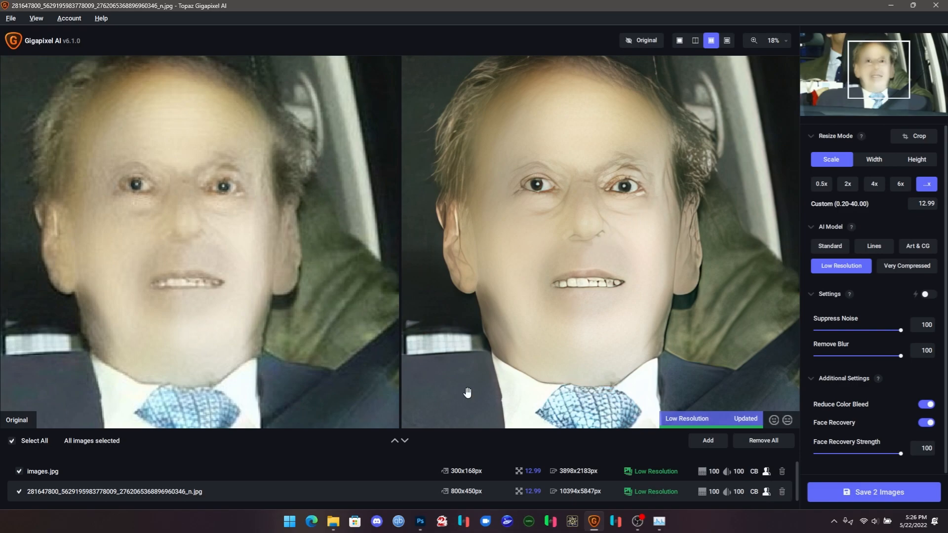
Step: Add BRB.png from the Saved Pictures folder to the image list
left_click(337, 519)
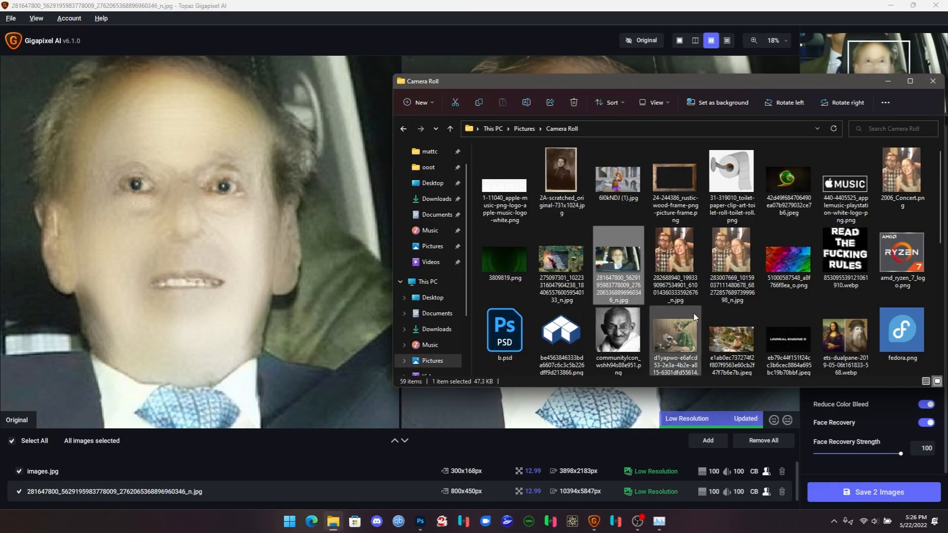
scroll(703, 307, "down", 3)
scroll(716, 311, "up", 1)
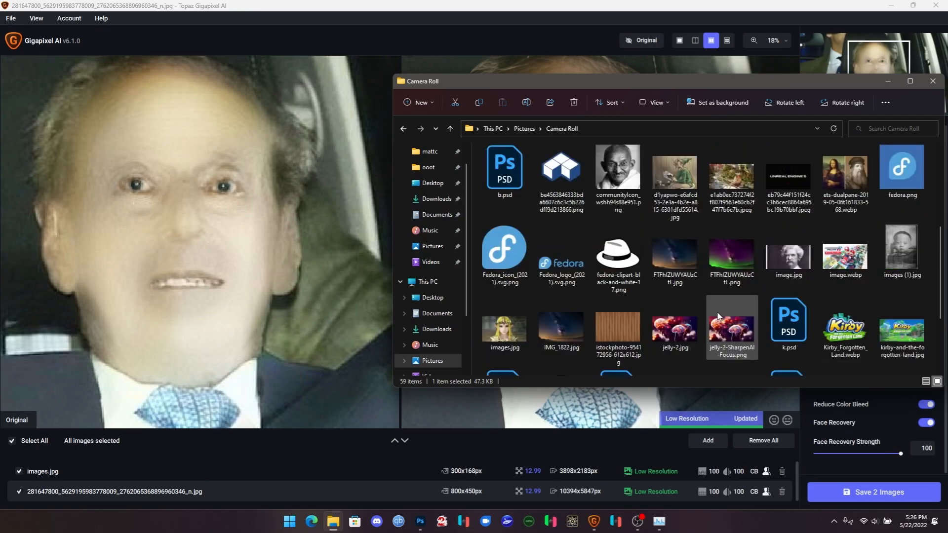
left_click(525, 128)
double_click(724, 181)
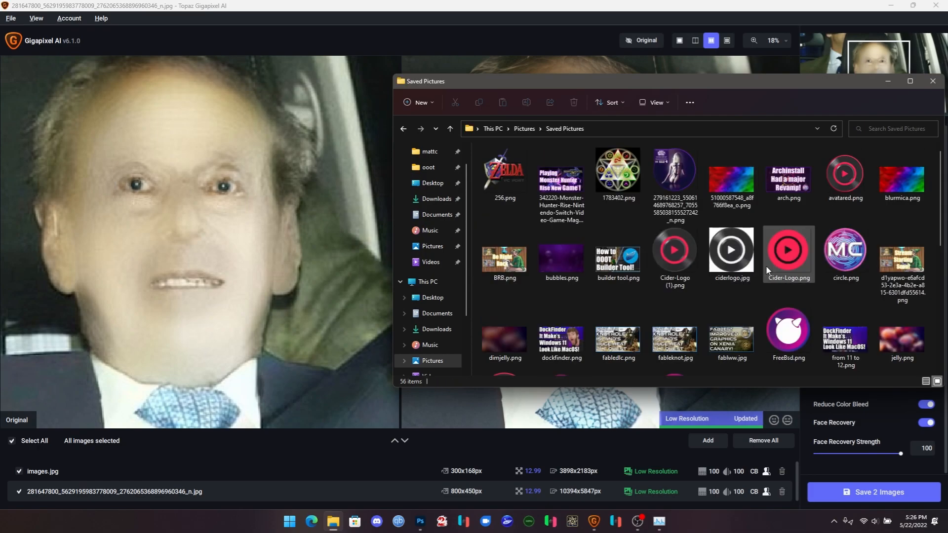
scroll(766, 265, "down", 5)
scroll(766, 282, "down", 3)
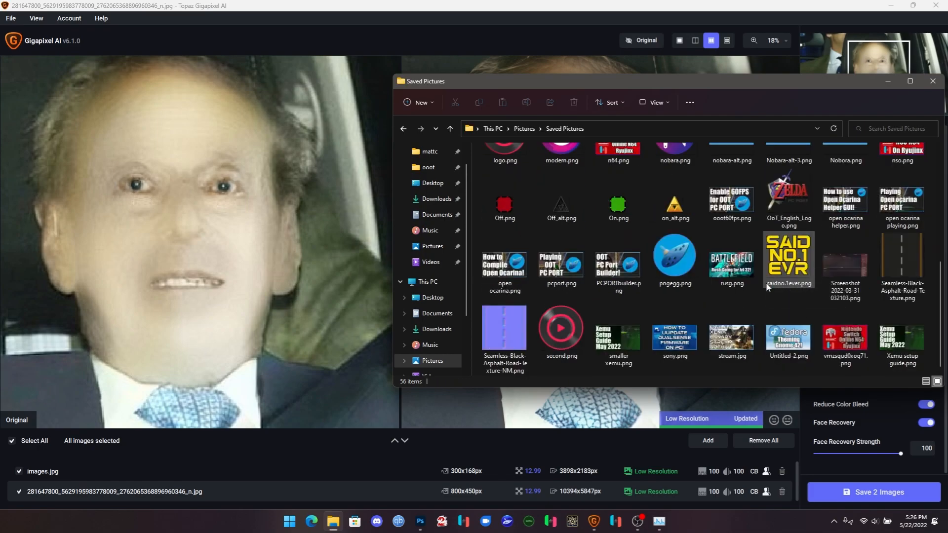
scroll(767, 286, "up", 8)
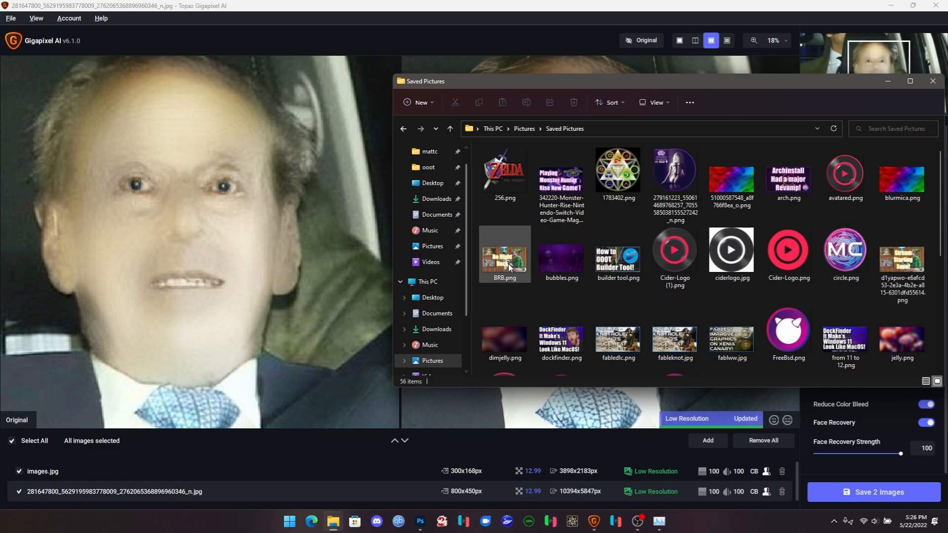
left_click_drag(509, 267, 258, 255)
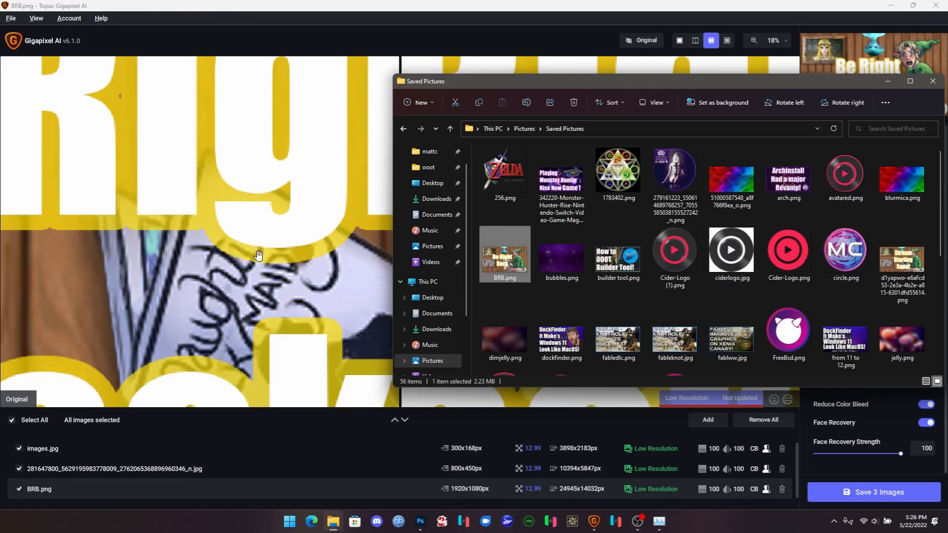
Step: Remove images.jpg and the car photo from the list without saving, keeping only BRB.png
left_click(781, 472)
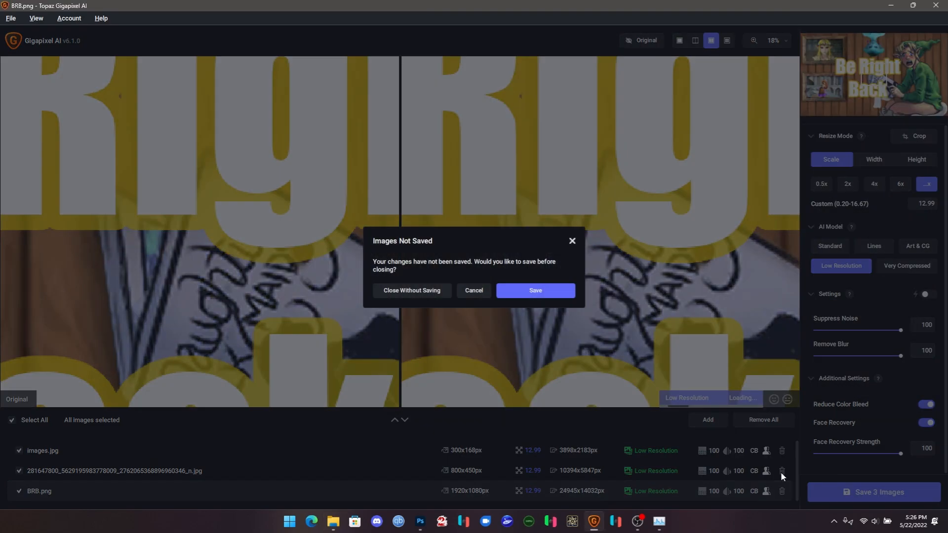
left_click(444, 293)
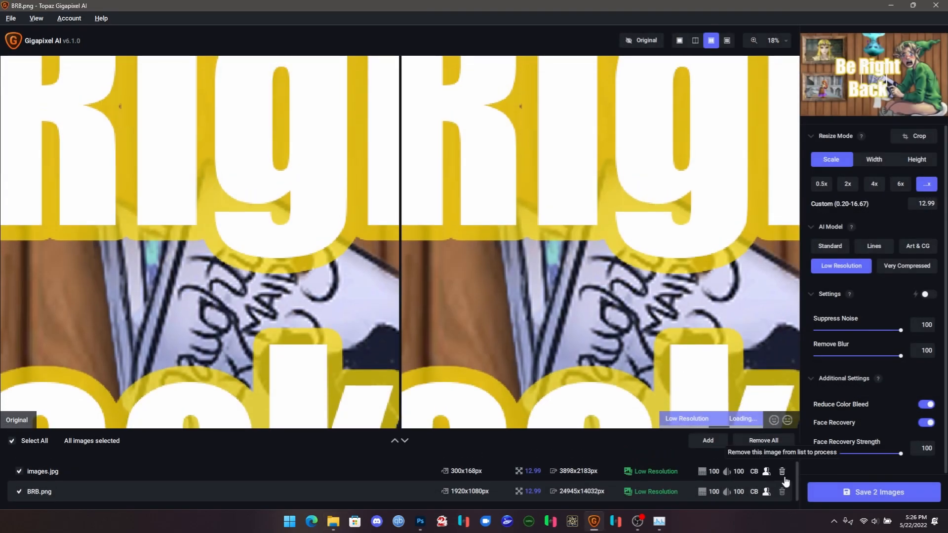
left_click(781, 475)
left_click(405, 297)
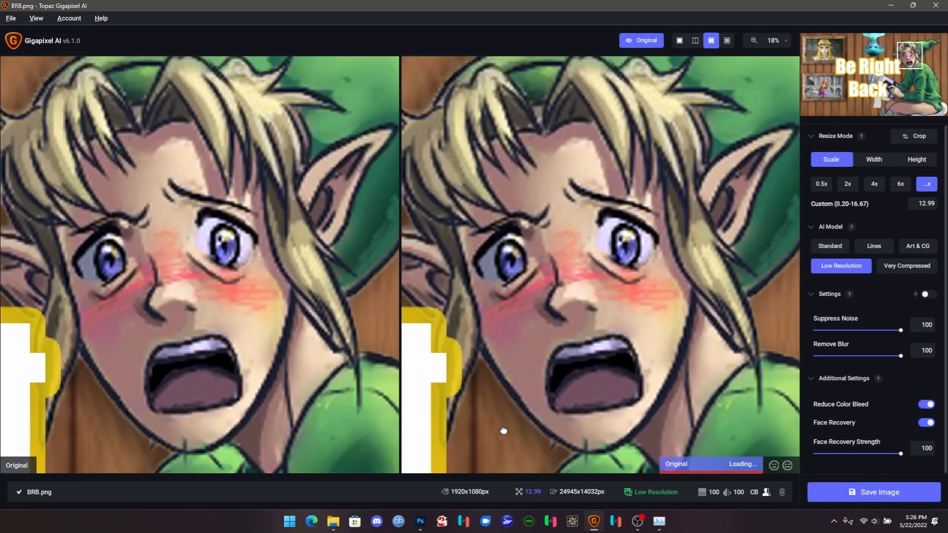
Step: Frame the character's face in BRB.png and try the Art & CG model before switching to the Lines model
left_click_drag(504, 431, 504, 398)
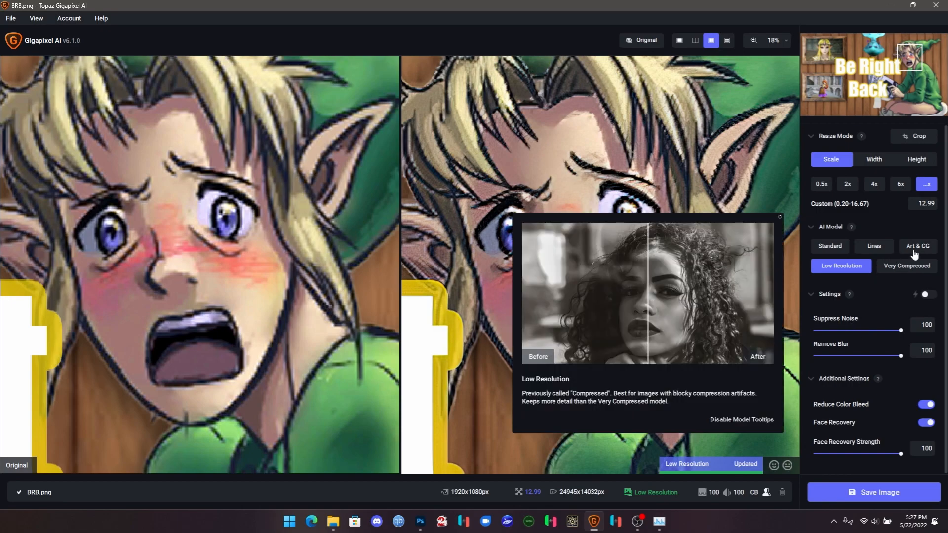
left_click(919, 246)
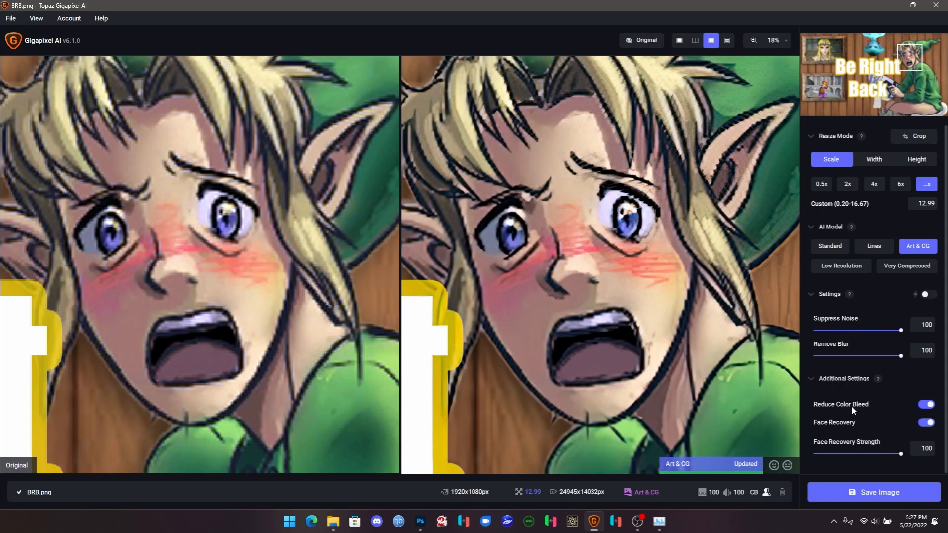
left_click(873, 247)
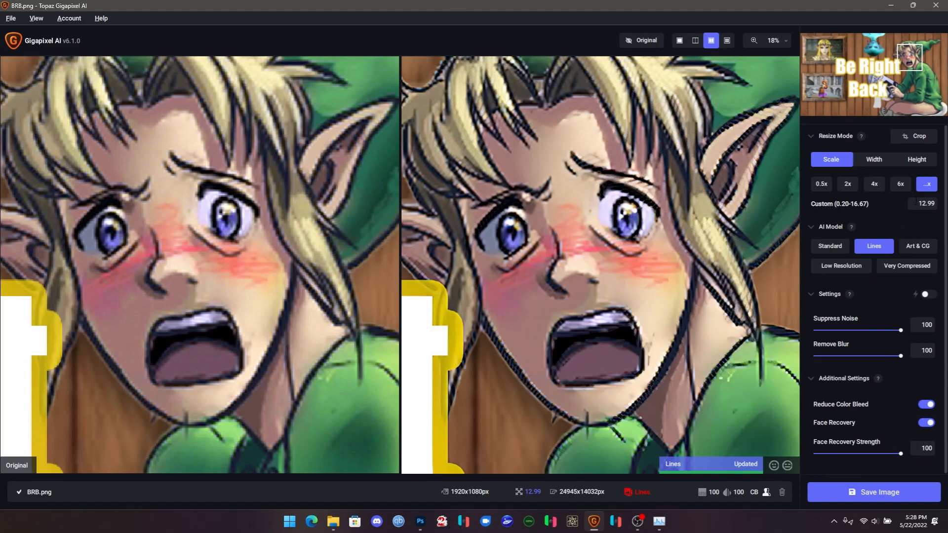
Step: Set BRB.png's upscale to 4x, frame the character's head and shoulders, and switch the AI model from Lines to Standard
left_click(875, 185)
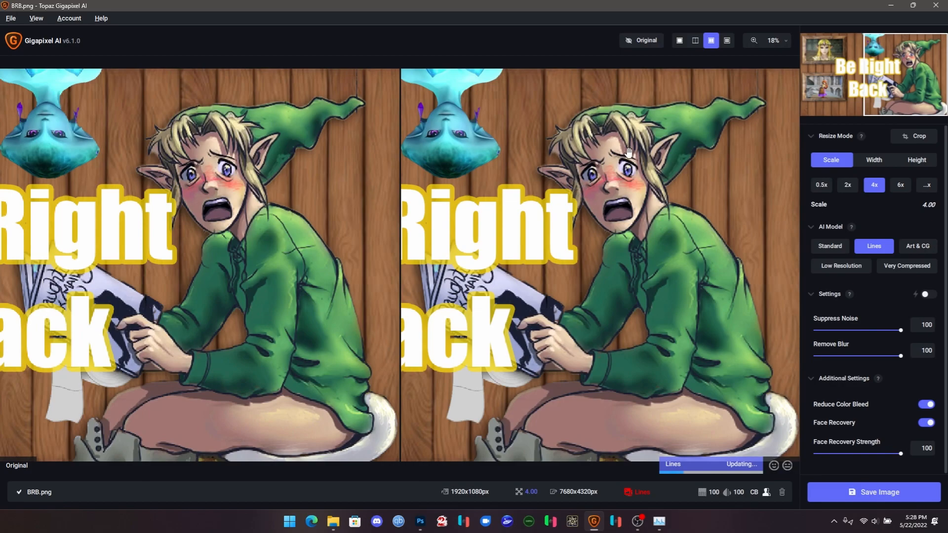
scroll(628, 152, "up", 4)
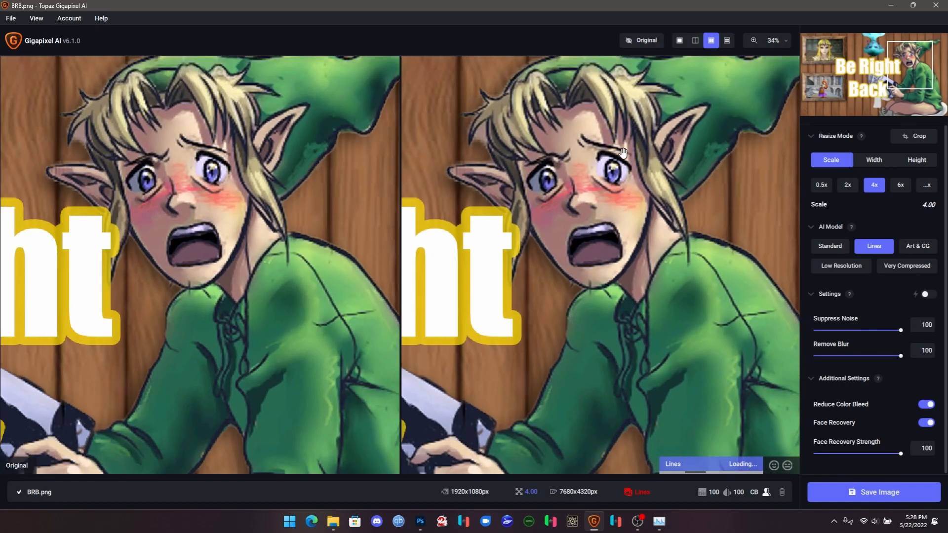
left_click_drag(635, 154, 578, 169)
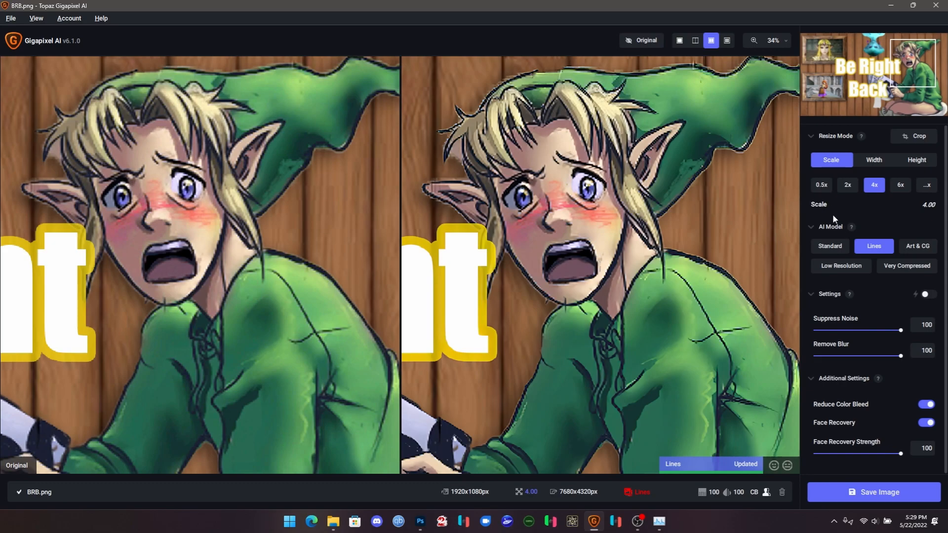
left_click(830, 246)
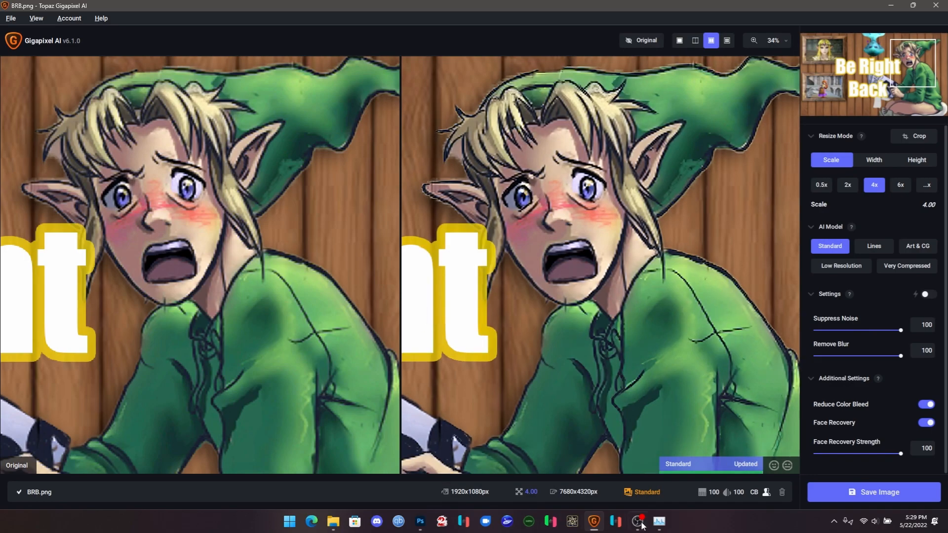
Step: Remove BRB.png from the image list without saving
left_click(782, 493)
left_click(422, 291)
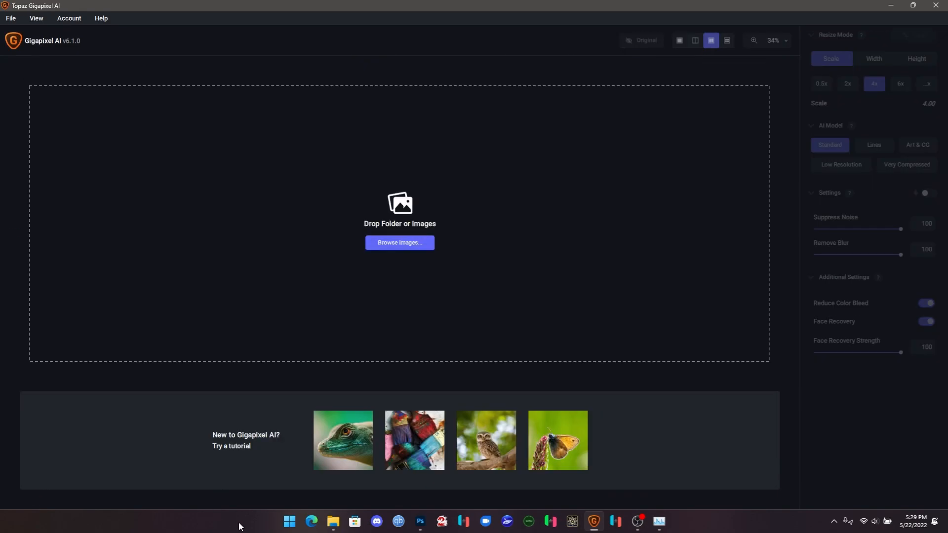
Step: Add circle.png from the Saved Pictures folder and process it with the Very Compressed model
left_click(334, 521)
scroll(830, 242, "down", 5)
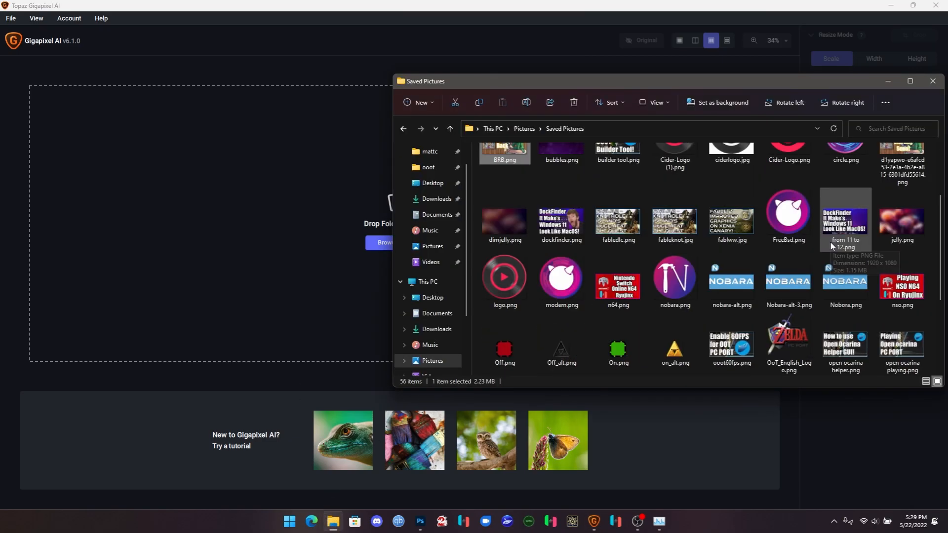
scroll(830, 242, "up", 5)
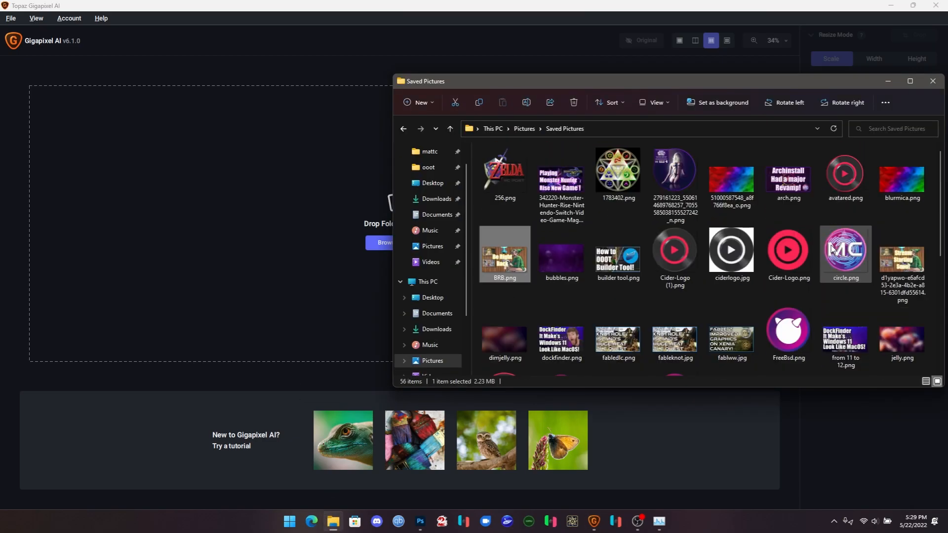
left_click(853, 261)
left_click_drag(841, 271, 282, 339)
left_click(393, 2)
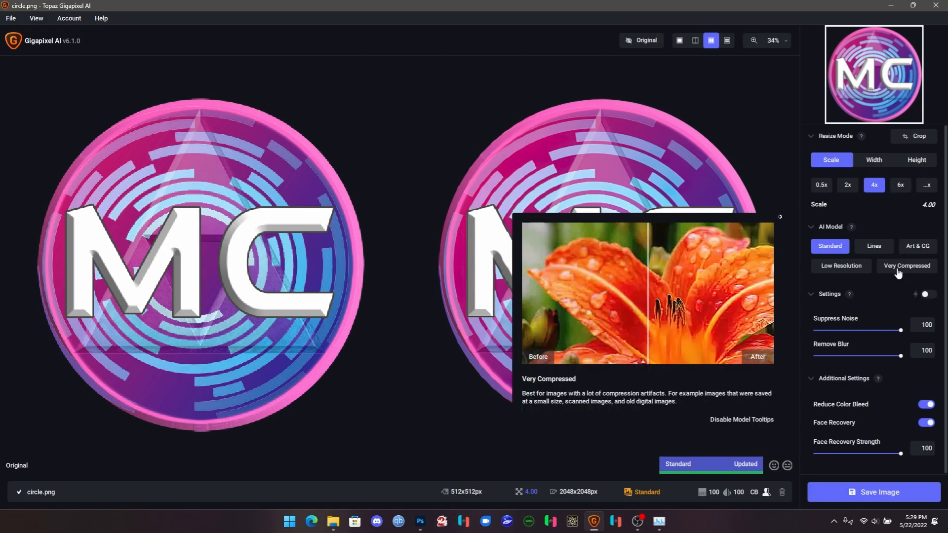
left_click(898, 269)
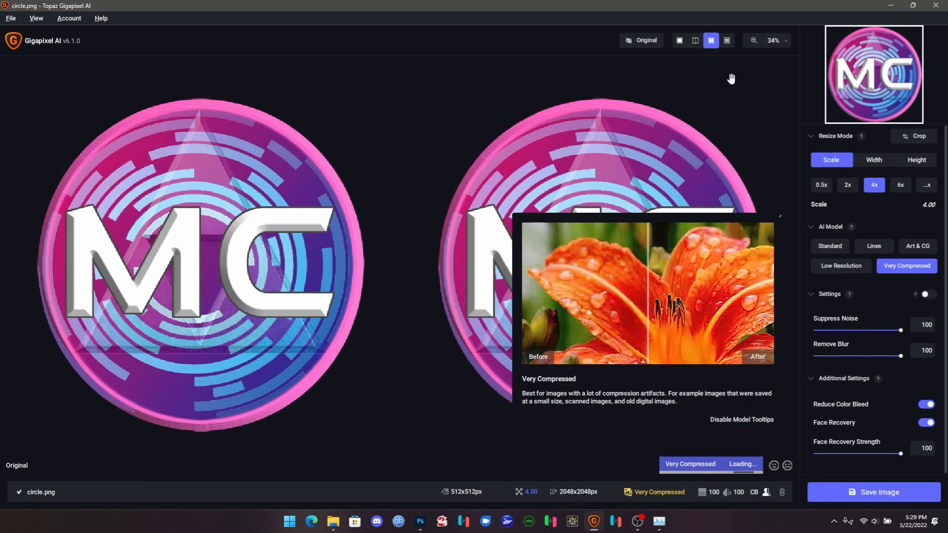